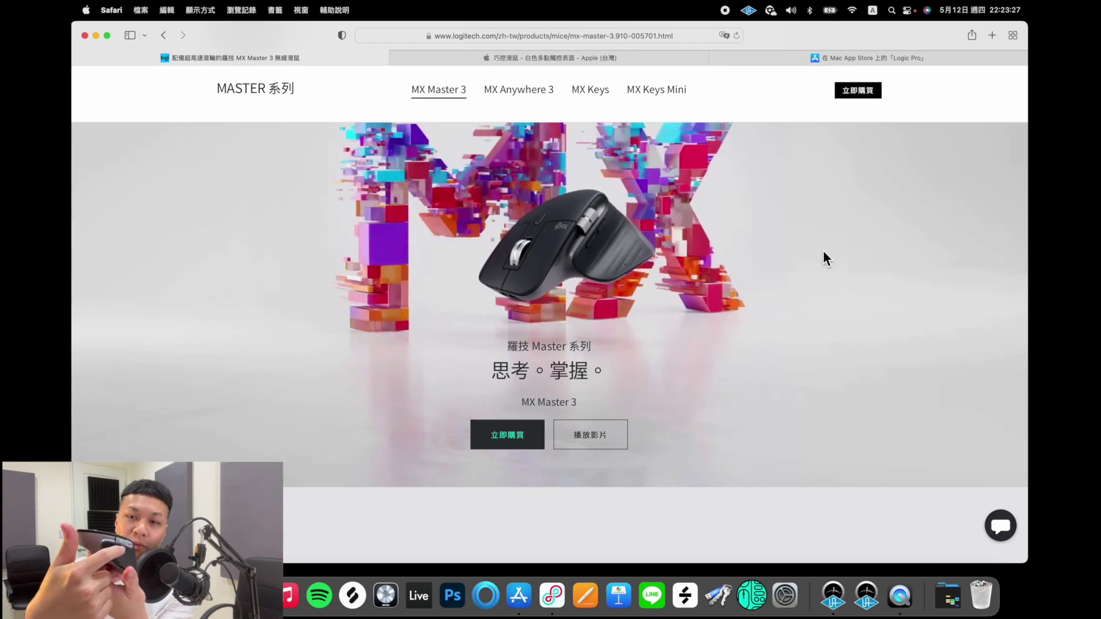
scroll(823, 252, "down", 1)
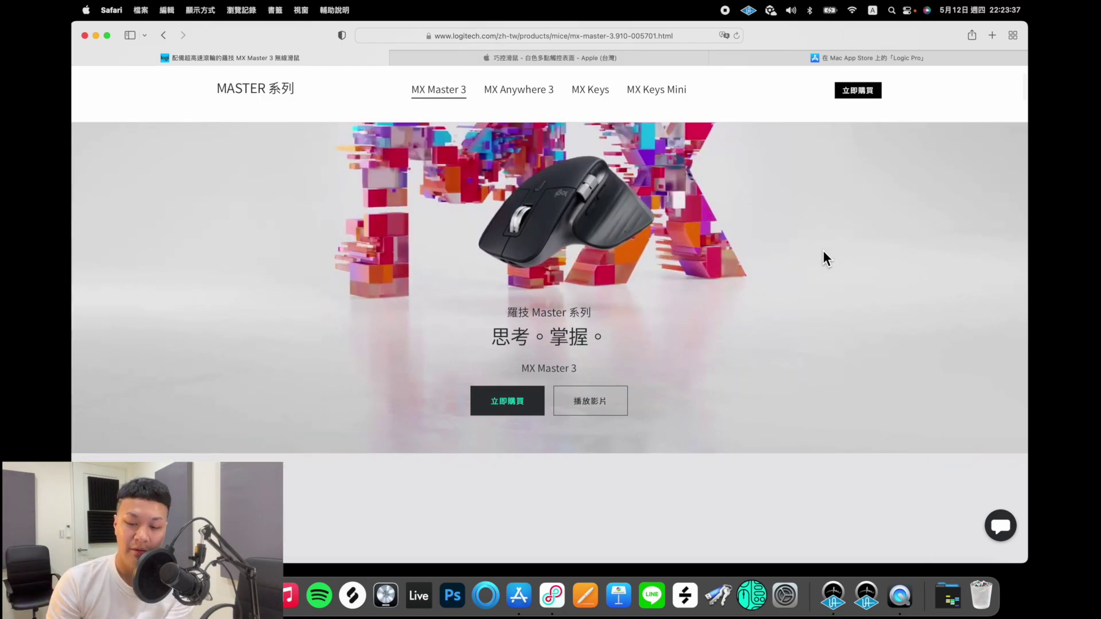
scroll(823, 250, "down", 1)
scroll(823, 250, "up", 1)
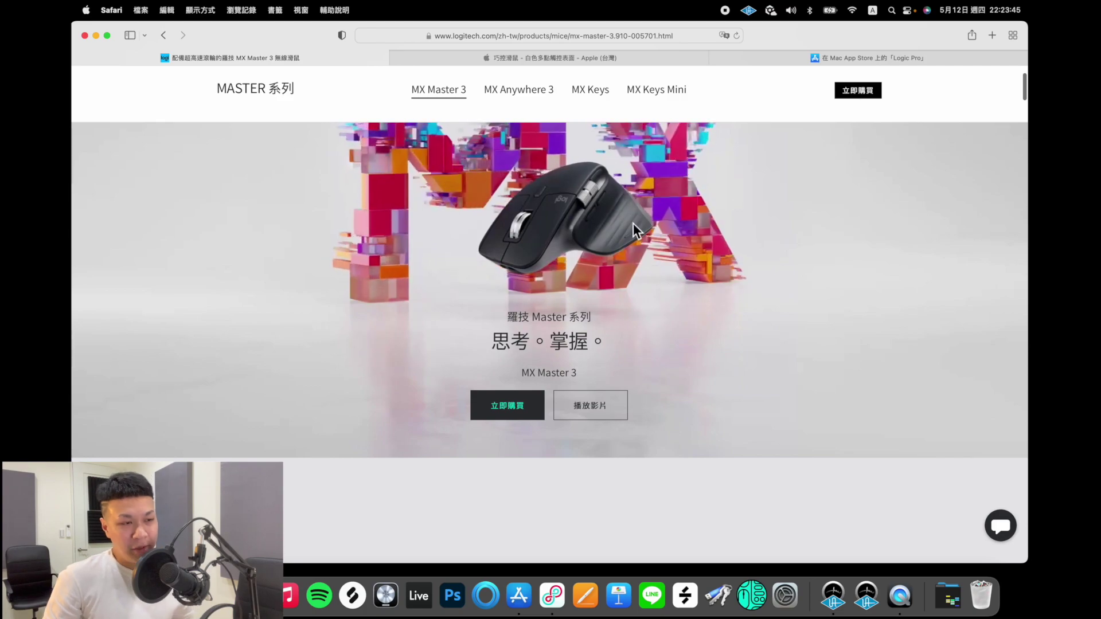
scroll(631, 223, "down", 3)
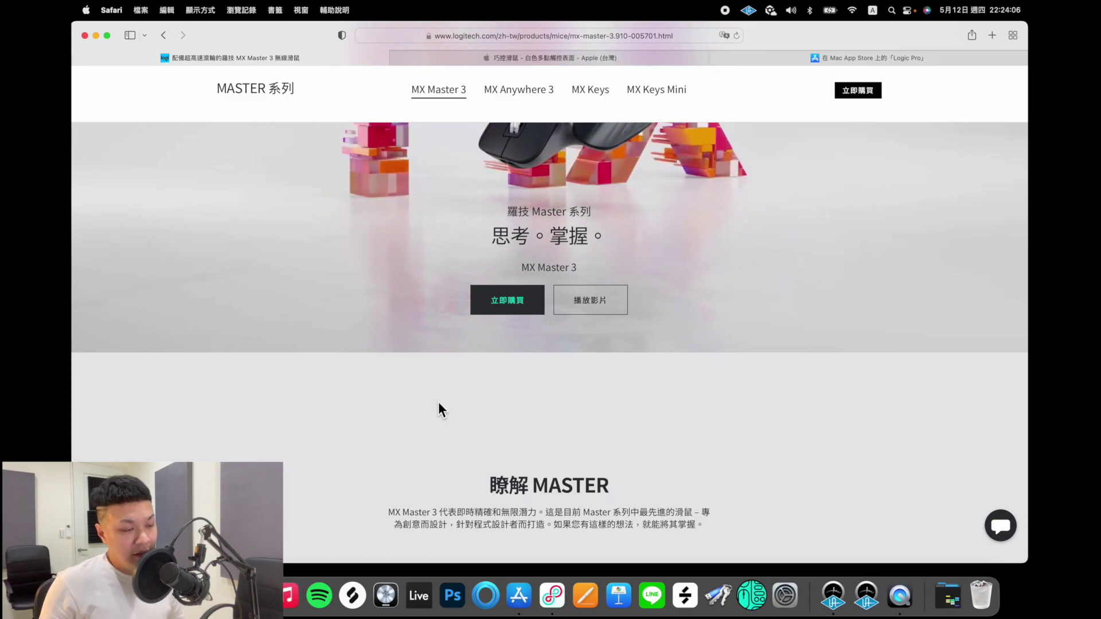
Step: Minimize the Safari window with the MX Master 3 page and close the App Store window
left_click(96, 35)
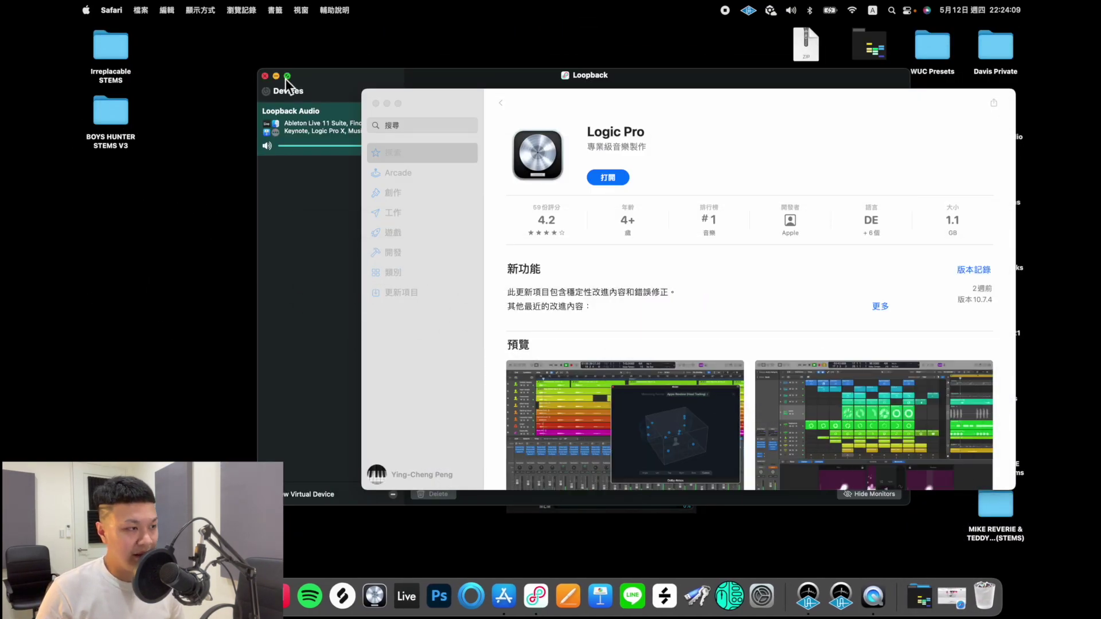
left_click(376, 104)
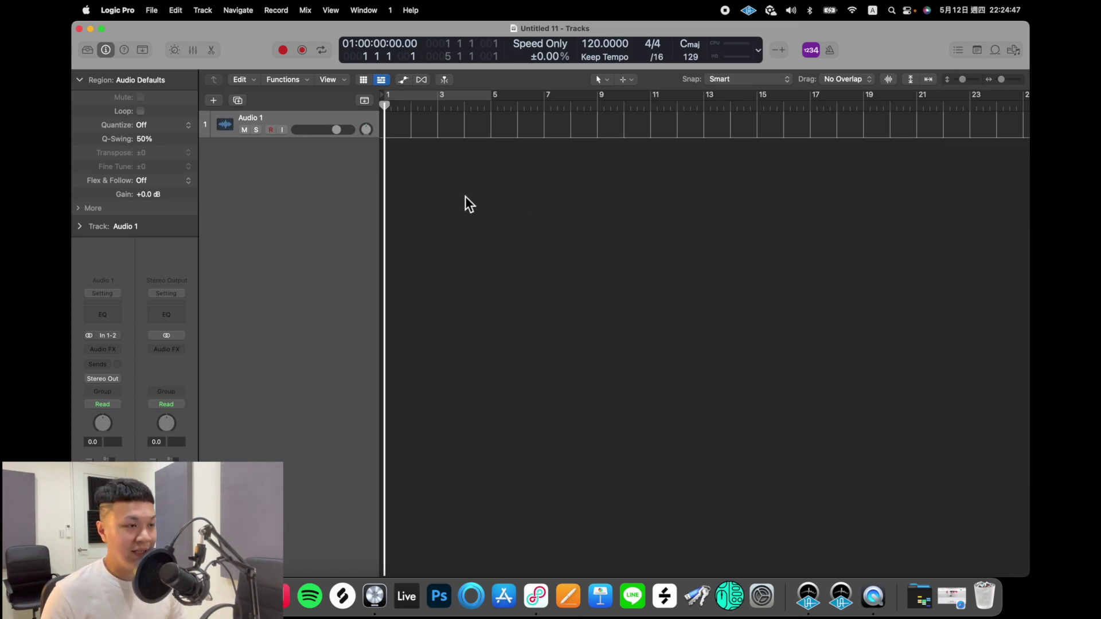
Step: In the General preferences, keep the project Startup Action set to Do Nothing and close the Preferences window
left_click(117, 10)
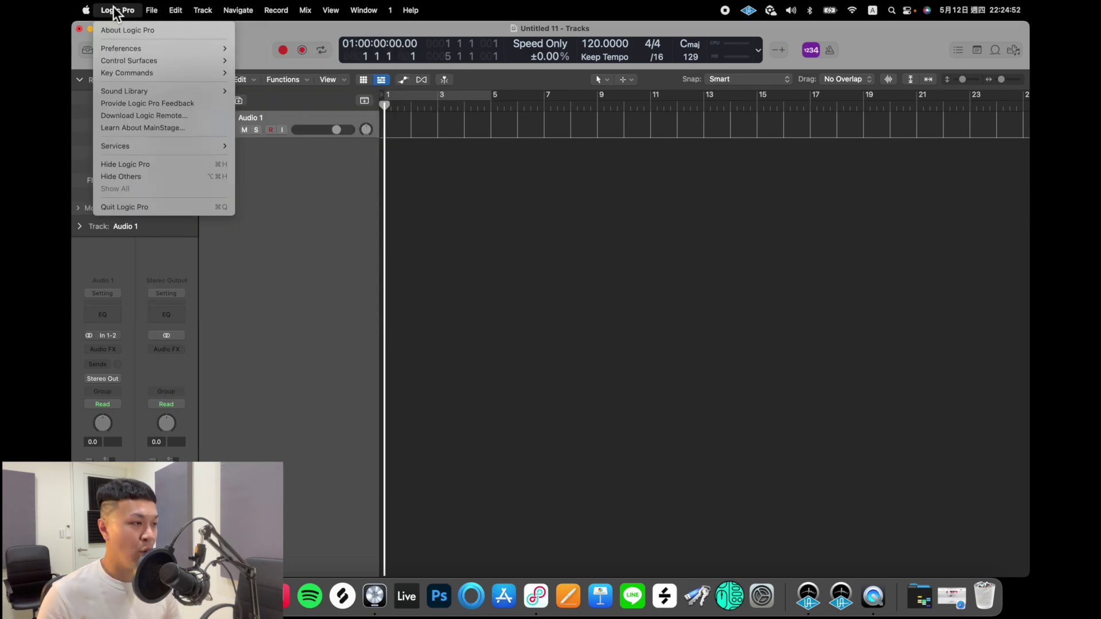
mouse_move(137, 51)
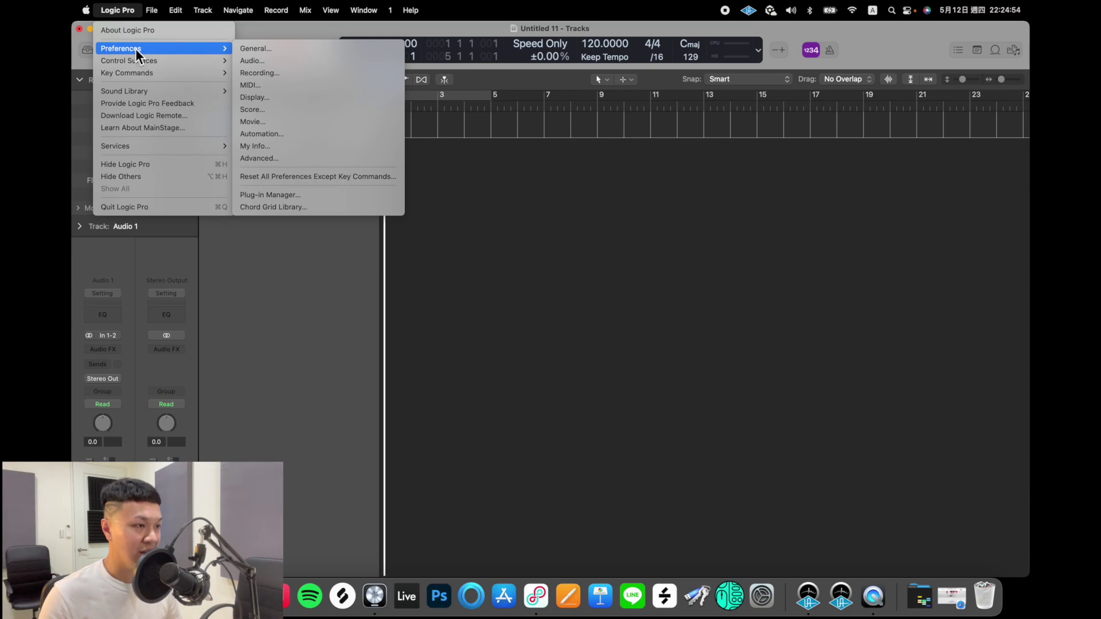
left_click(297, 53)
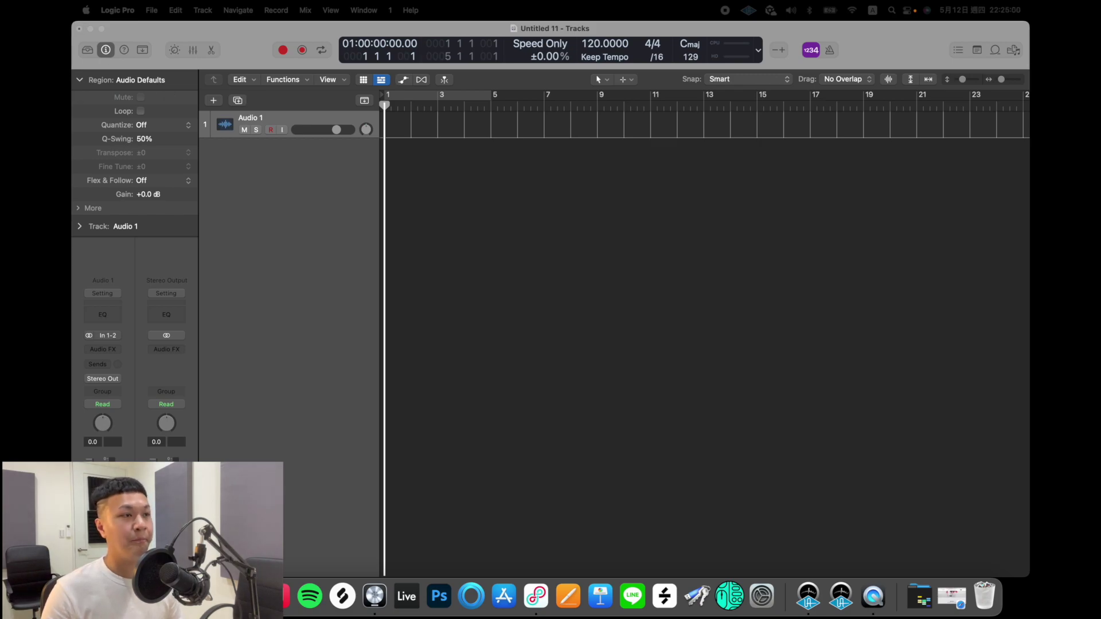
left_click_drag(1100, 252, 647, 166)
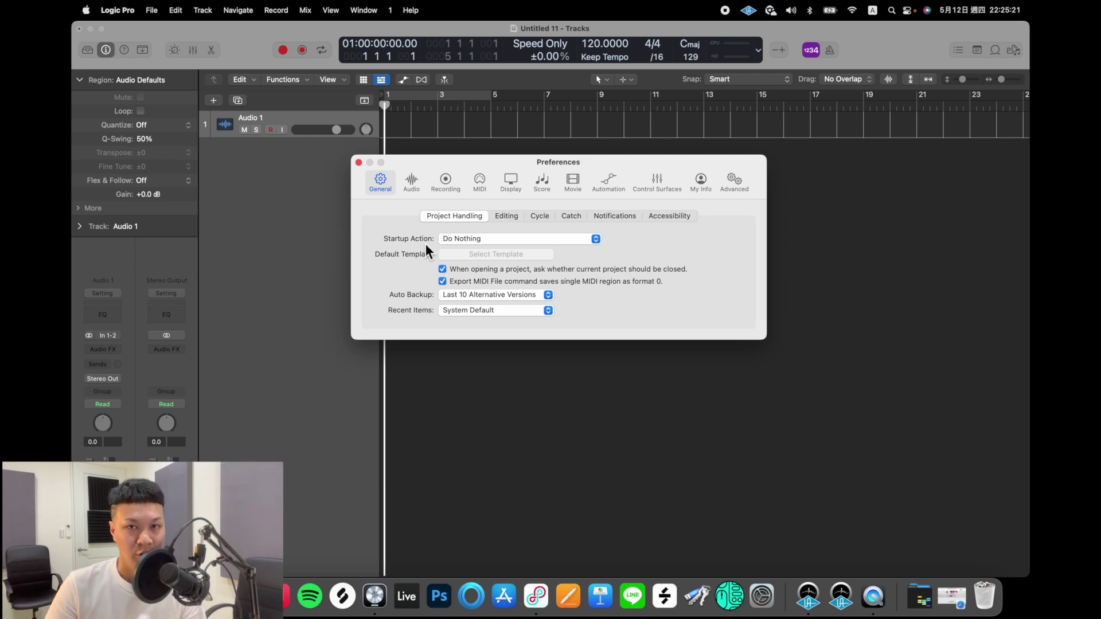
left_click(499, 241)
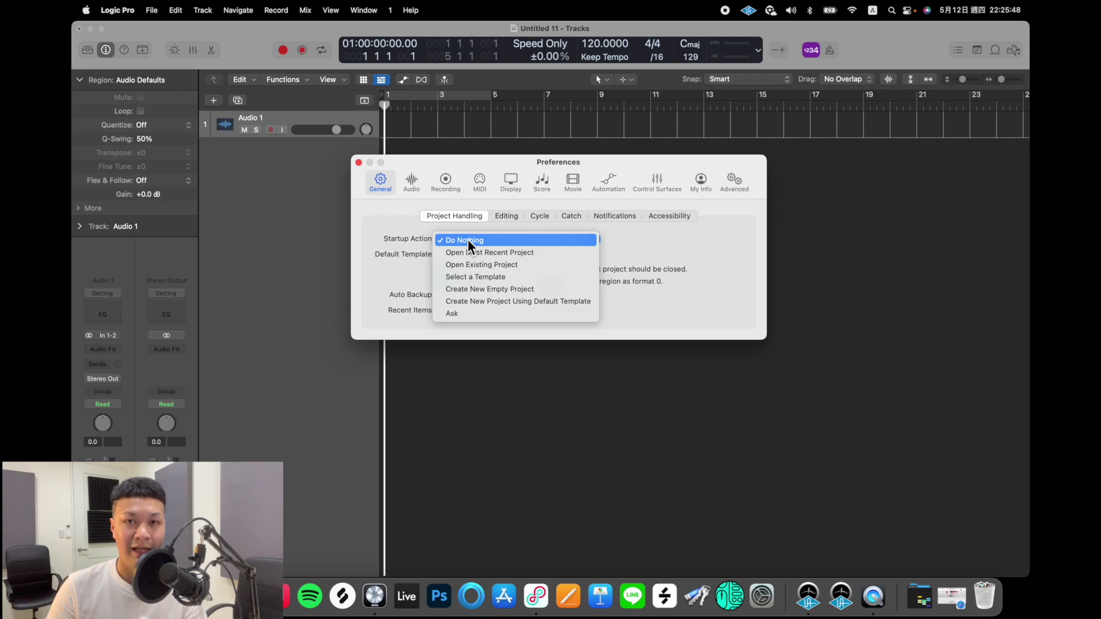
left_click(494, 242)
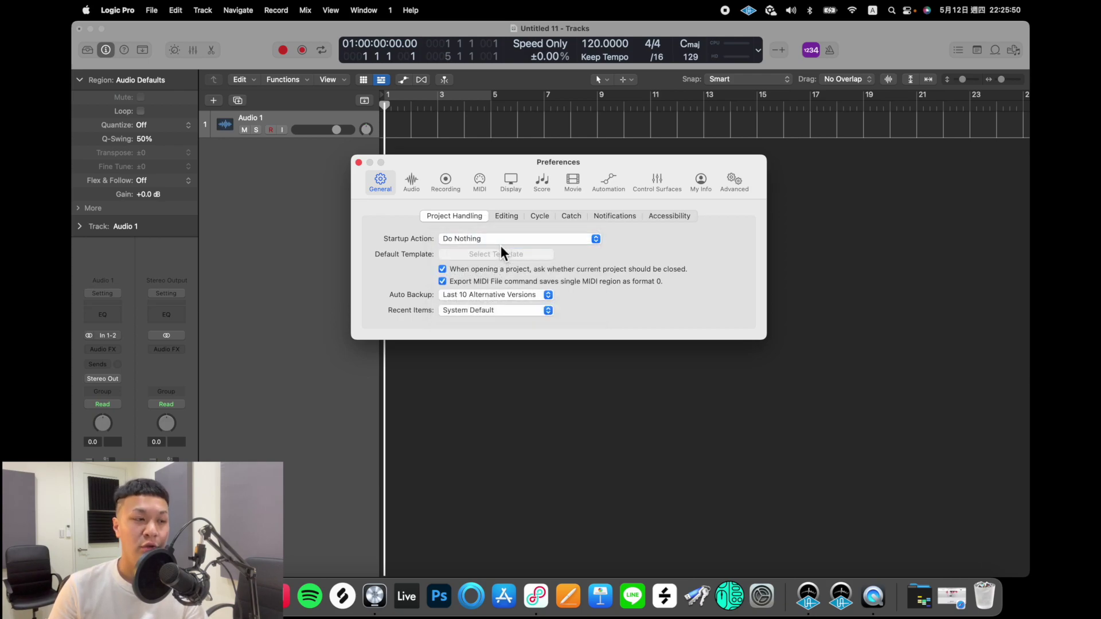
left_click(359, 163)
Step: Close the Untitled 11 project without saving it and quit Logic Pro
left_click(80, 29)
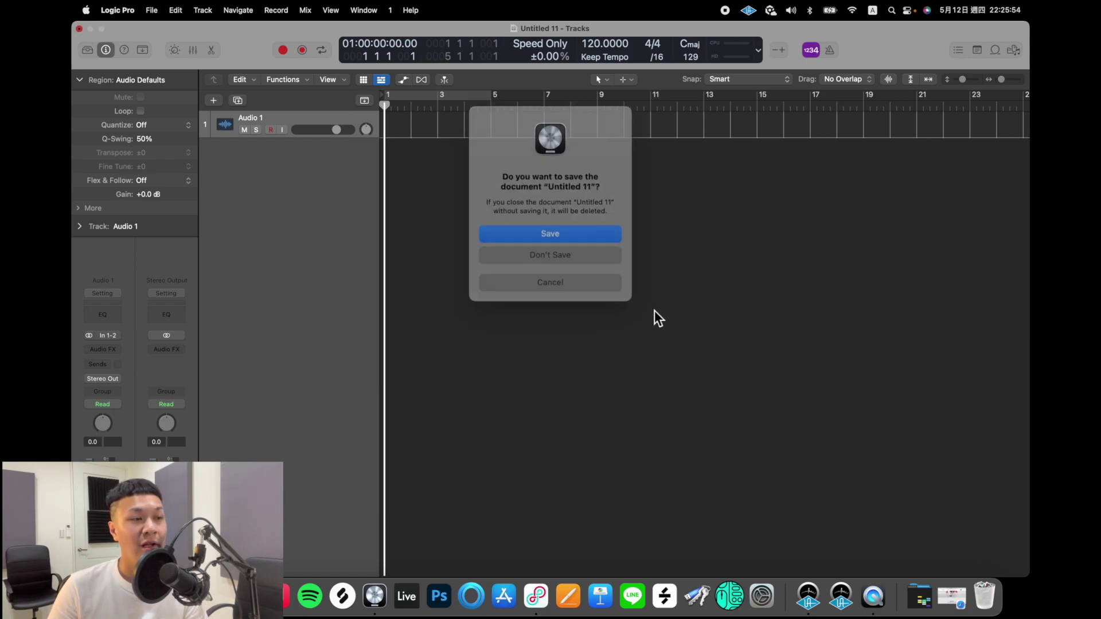
left_click(574, 256)
right_click(375, 595)
left_click(385, 544)
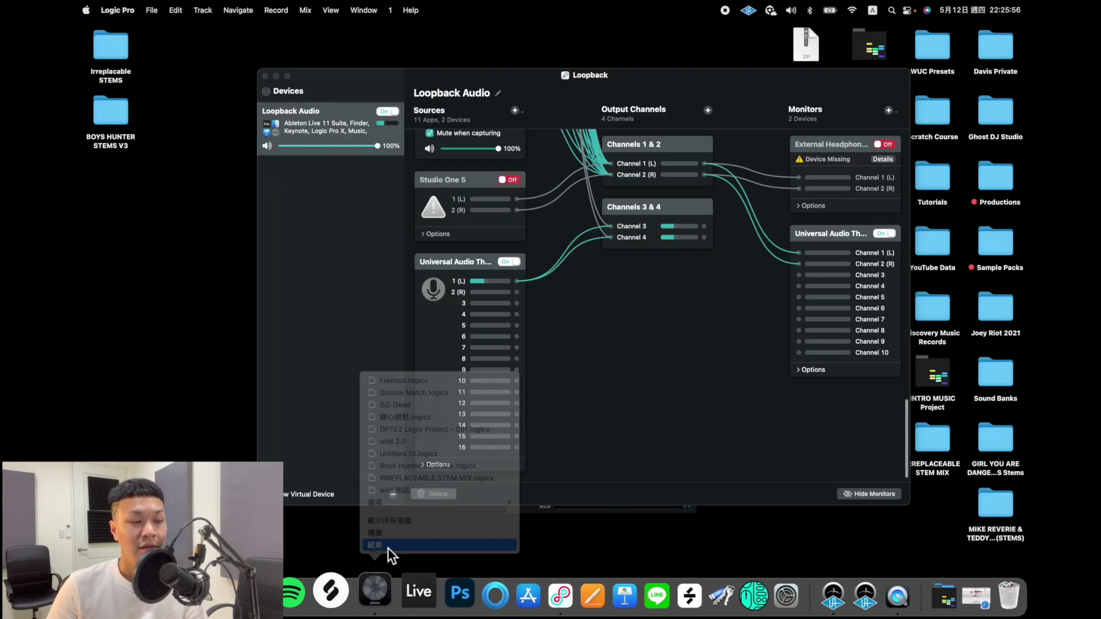
Step: Relaunch Logic Pro, accepting the audio interface notice, and minimize the Loopback window before returning to Logic Pro
left_click(379, 609)
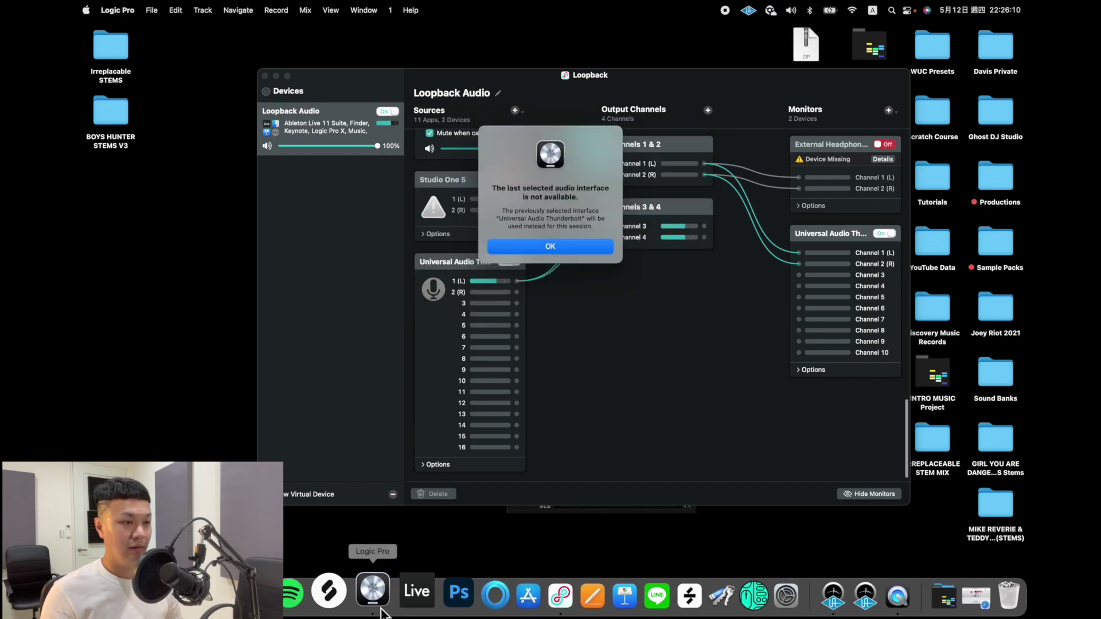
key("Return")
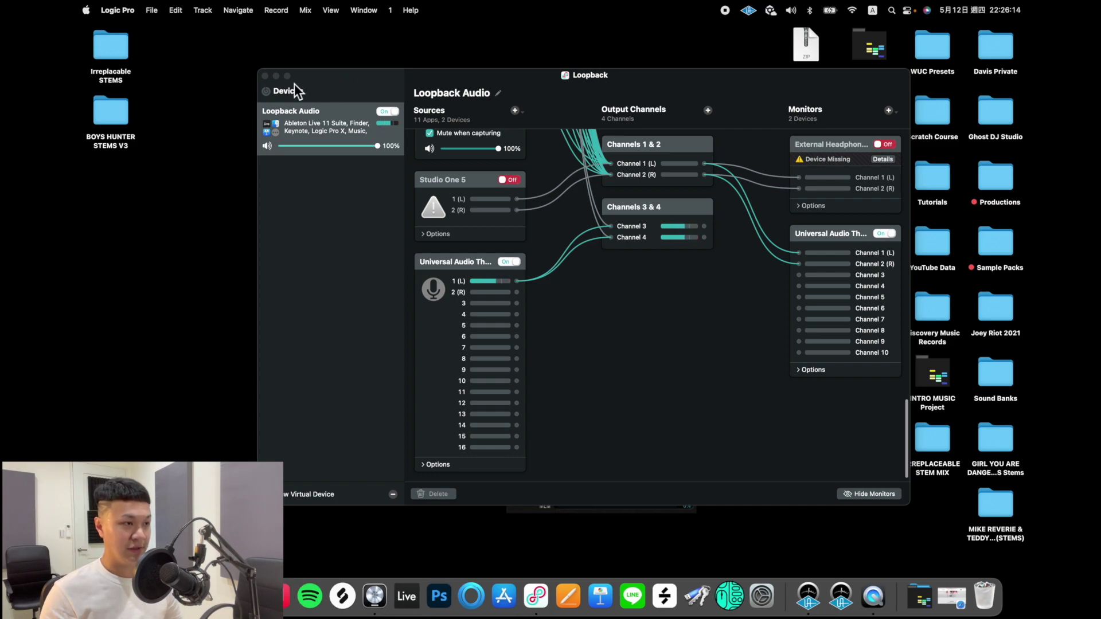
left_click(276, 76)
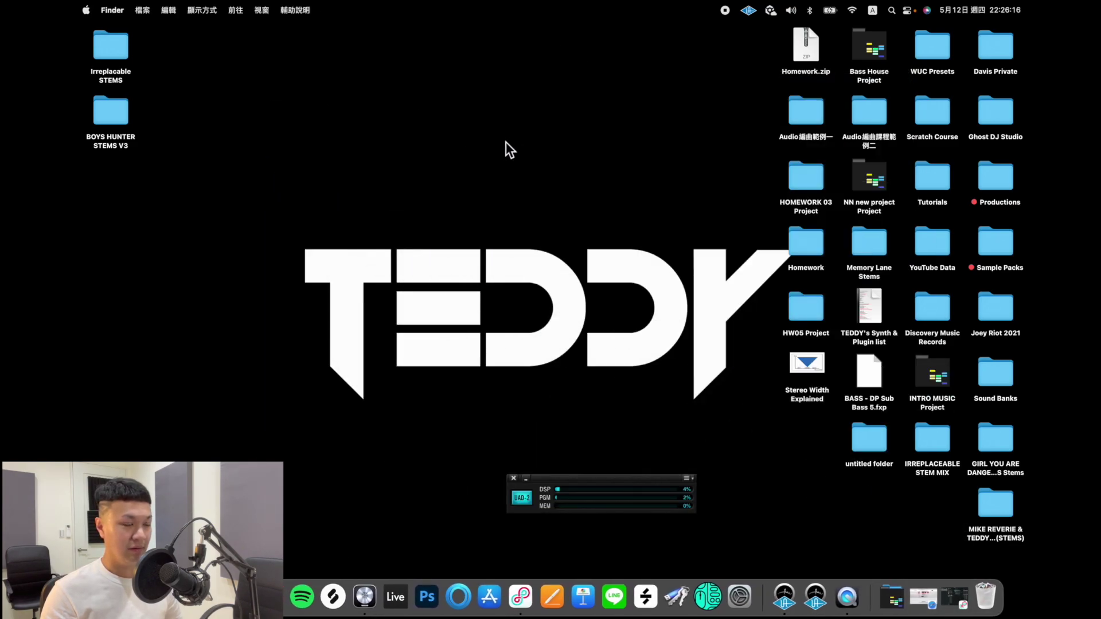
left_click(365, 596)
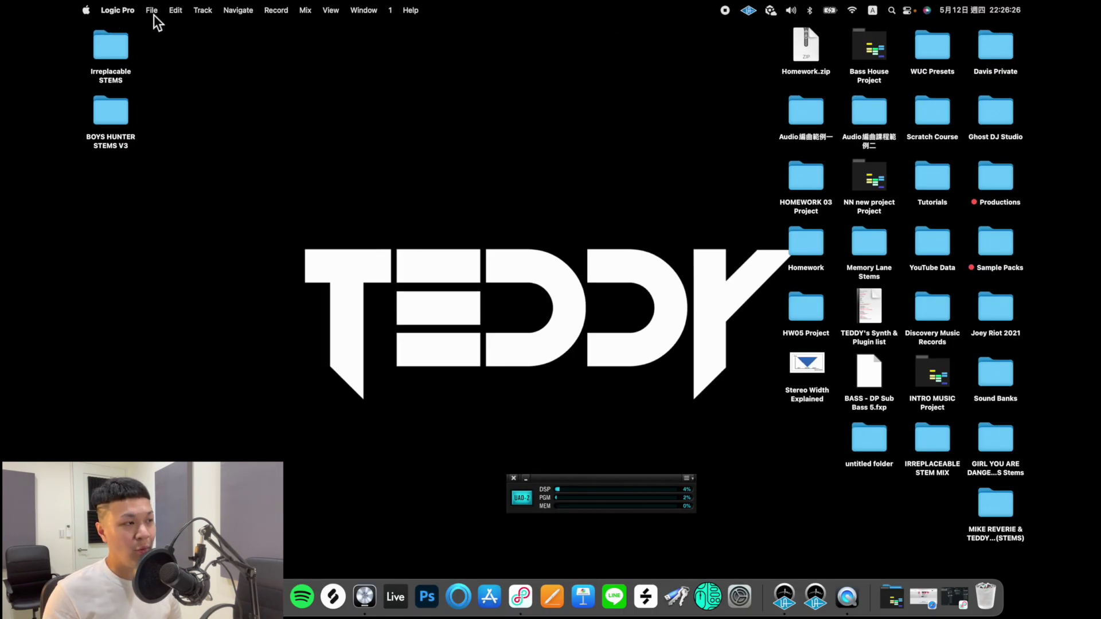
Step: Create a new empty project with one audio track using Input 1 + 2 and Output 1 + 2
left_click(153, 15)
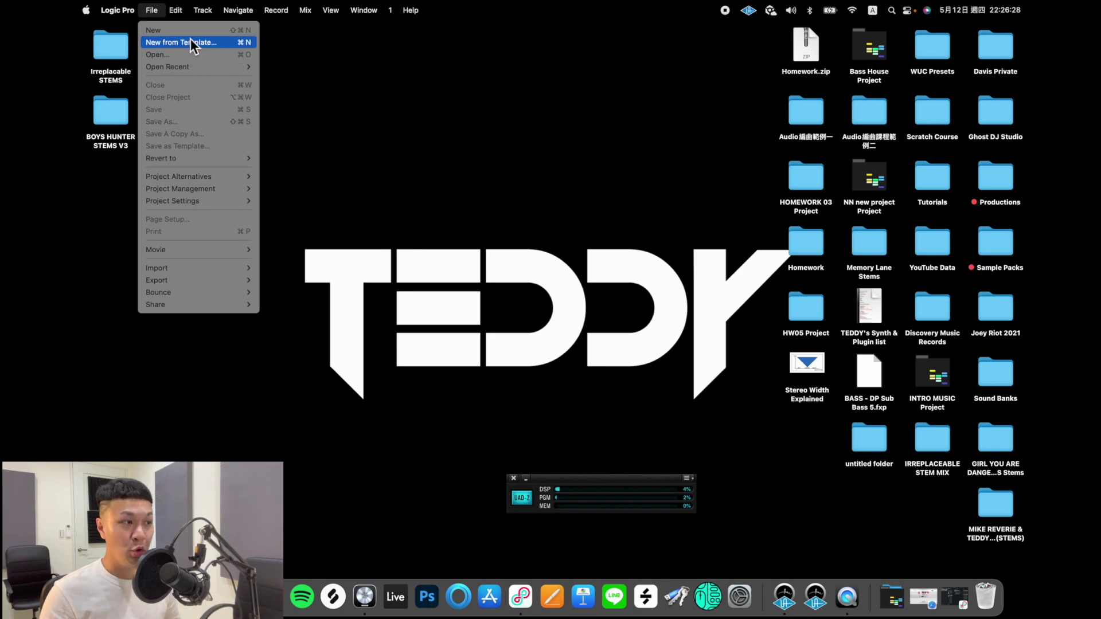
mouse_move(173, 67)
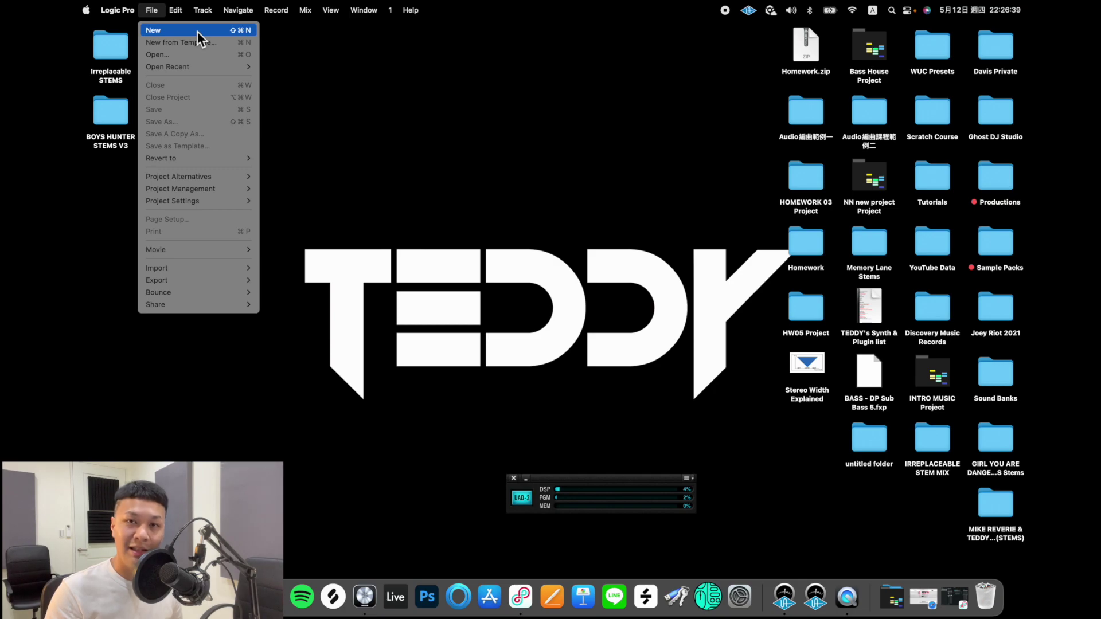
left_click(235, 31)
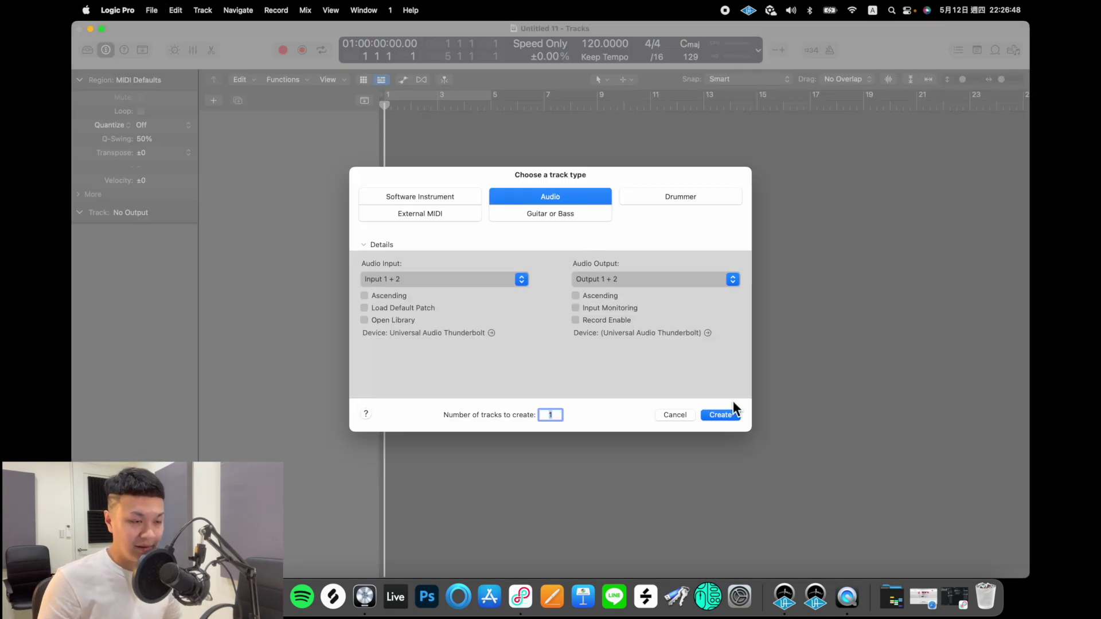
left_click(720, 415)
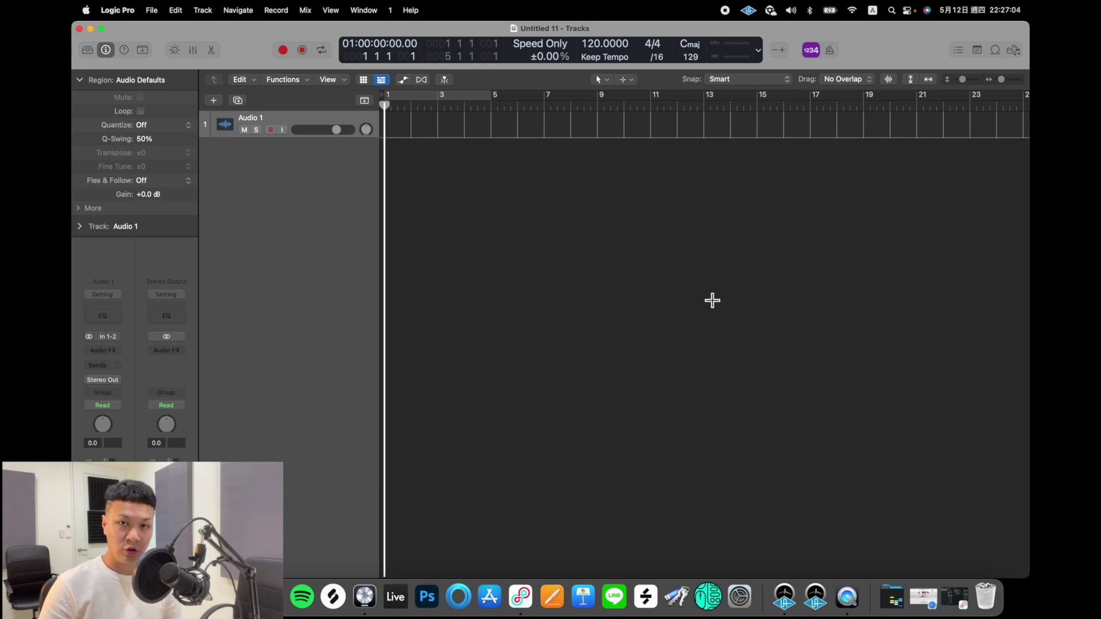
Step: Examine the Advanced preferences and the General preferences for project handling, editing, cycle, catch, notifications and accessibility
key("super+comma")
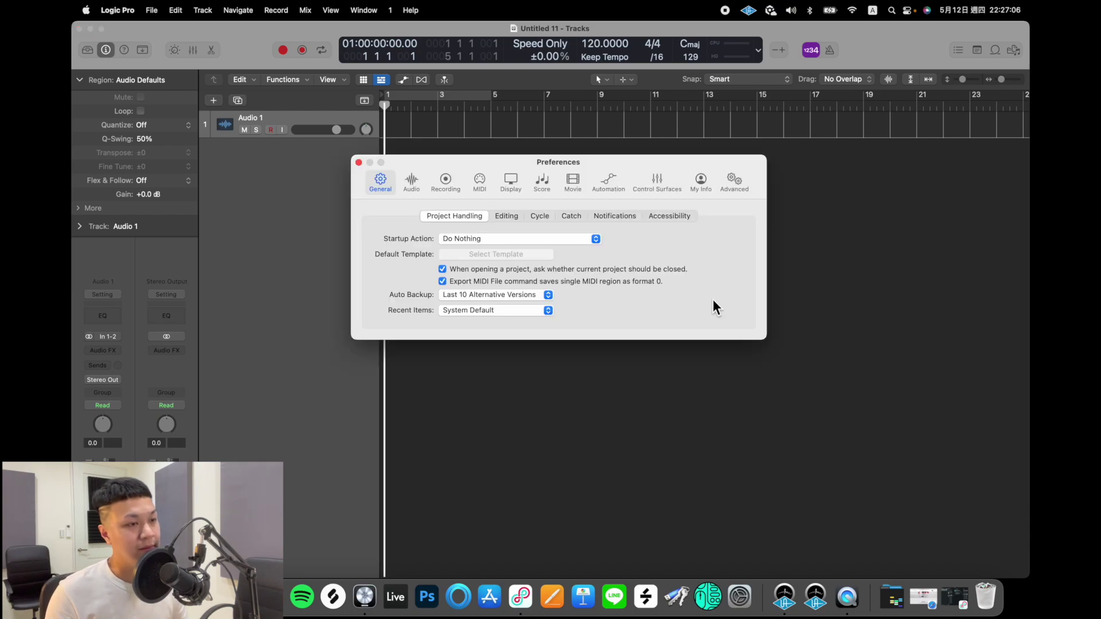
left_click(508, 216)
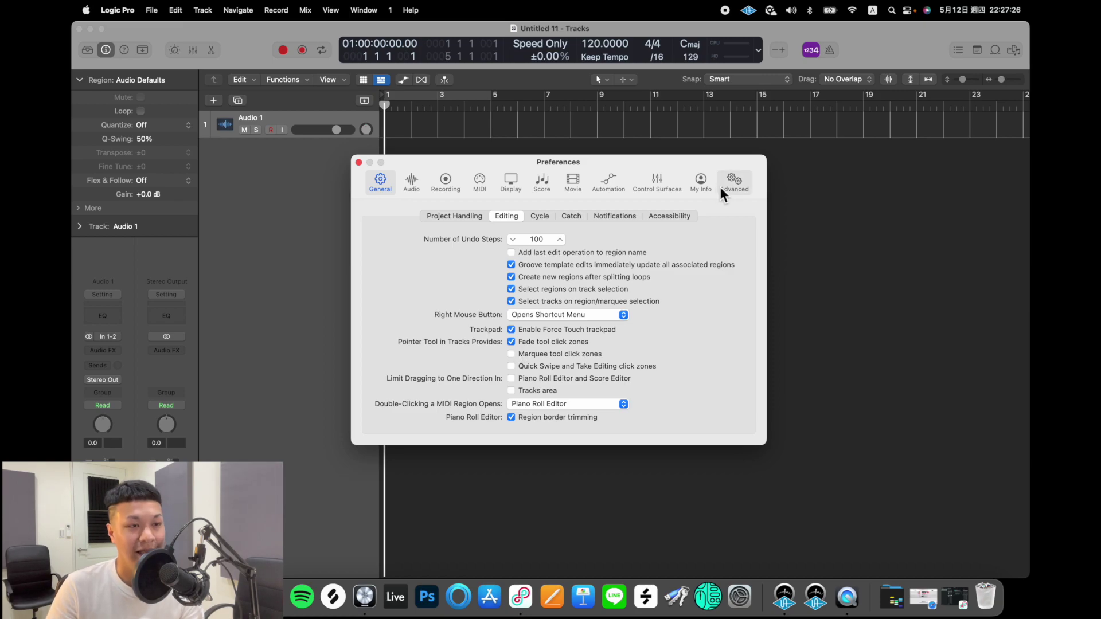
left_click(739, 189)
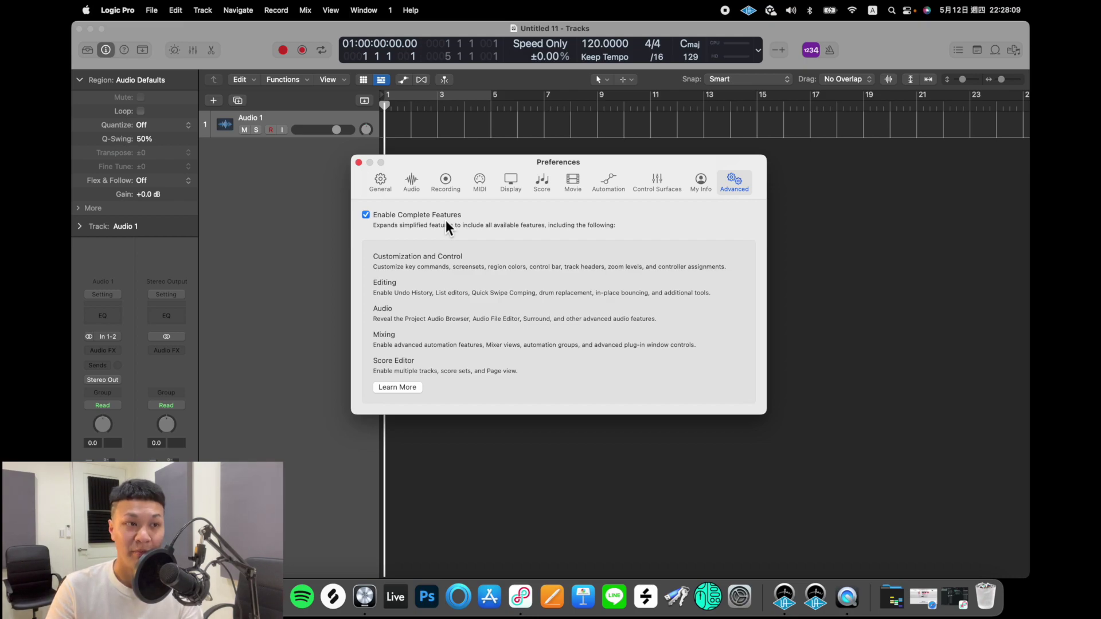
left_click(412, 182)
left_click(390, 183)
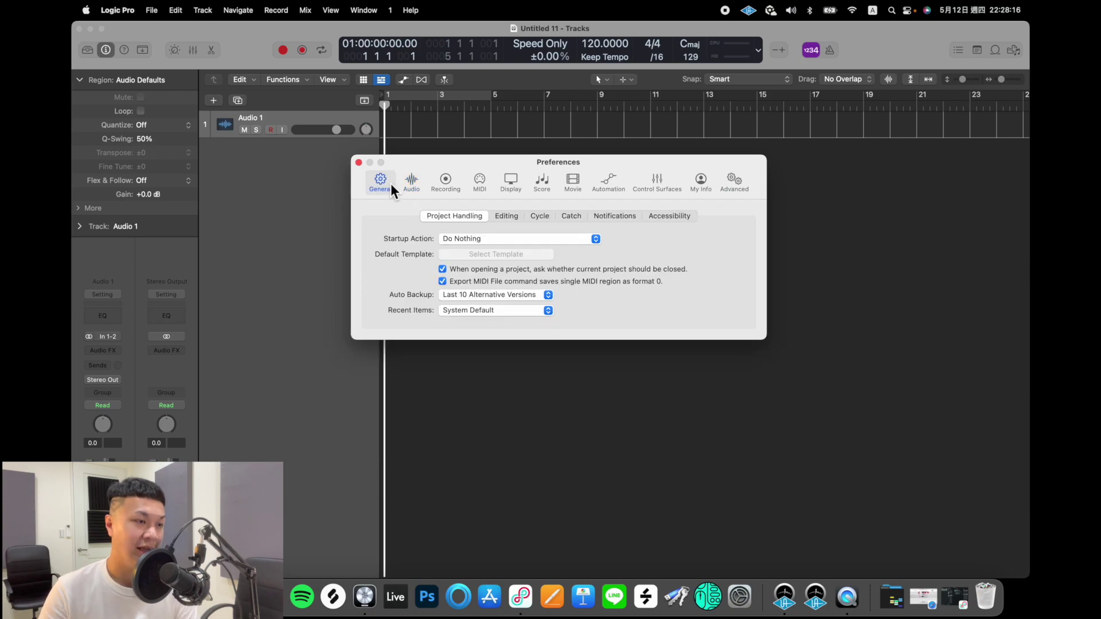
left_click(517, 217)
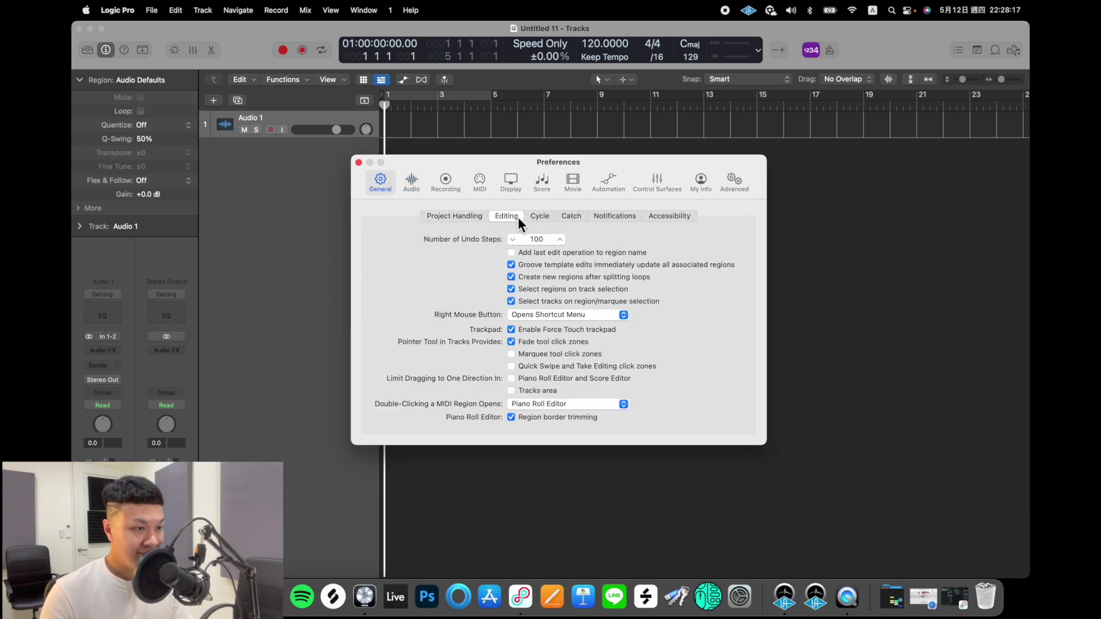
left_click(548, 217)
left_click(574, 220)
left_click(606, 219)
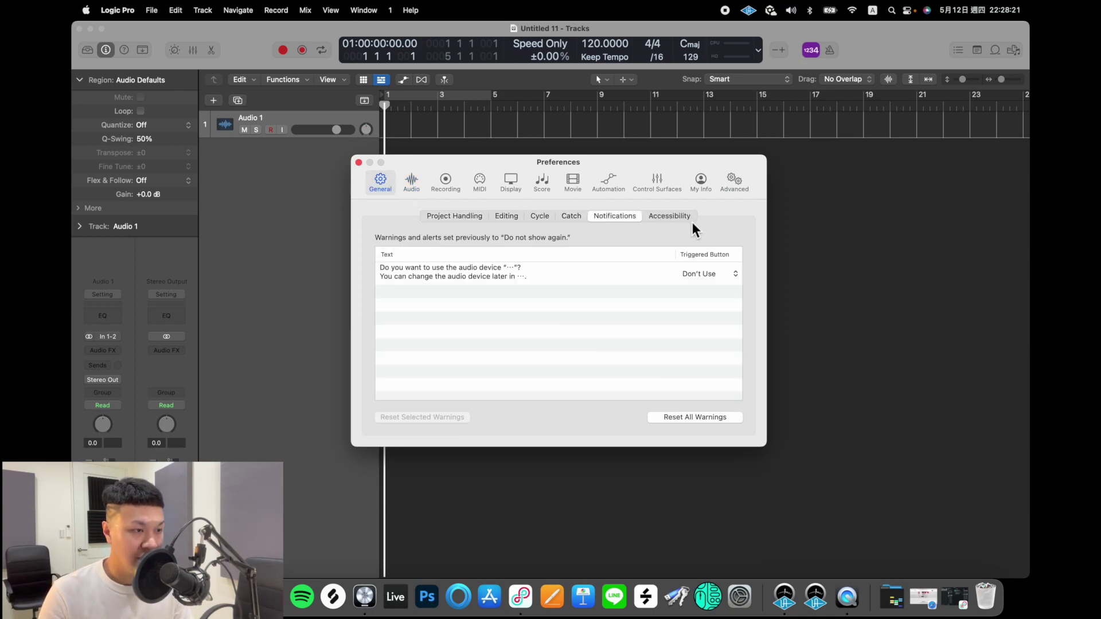
left_click(685, 221)
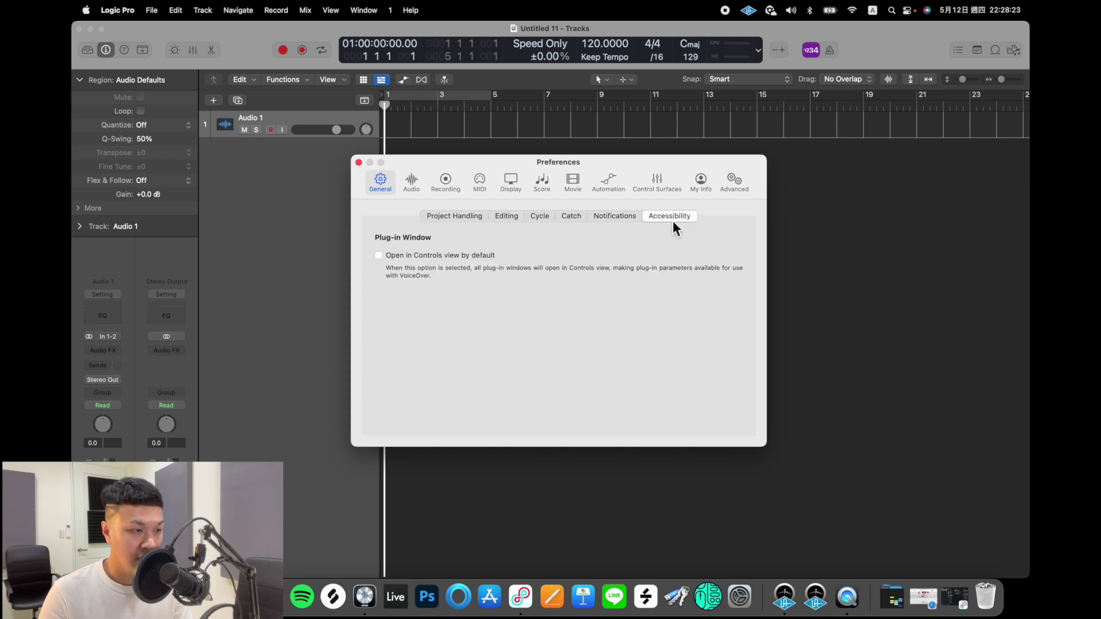
Step: In the Audio preferences, set the Output Device to Universal Audio Thunderbolt
left_click(415, 185)
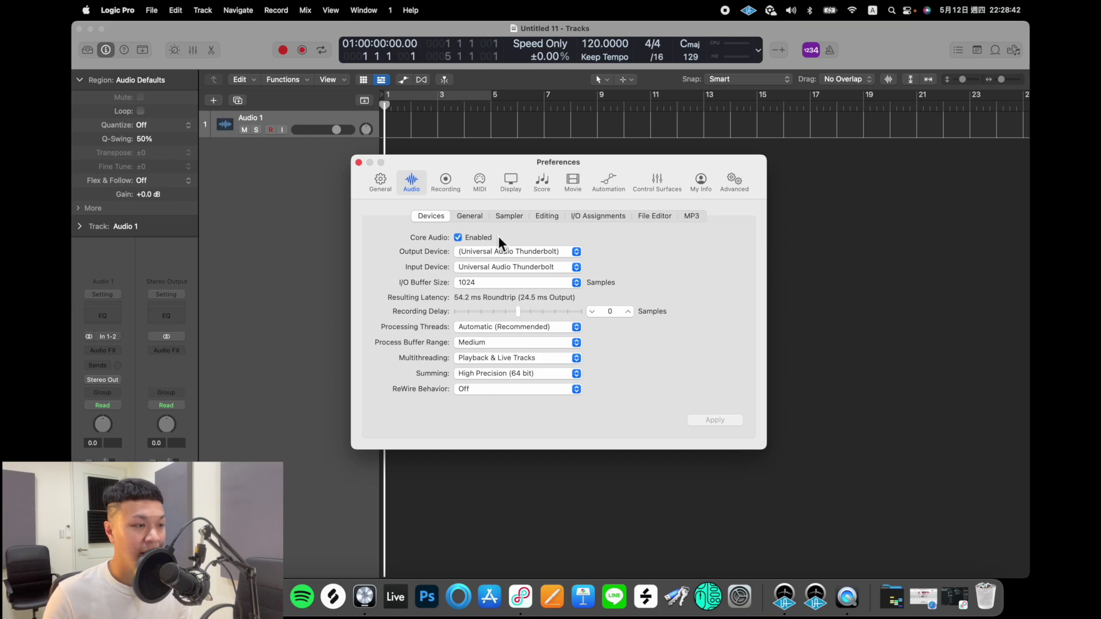
left_click(481, 253)
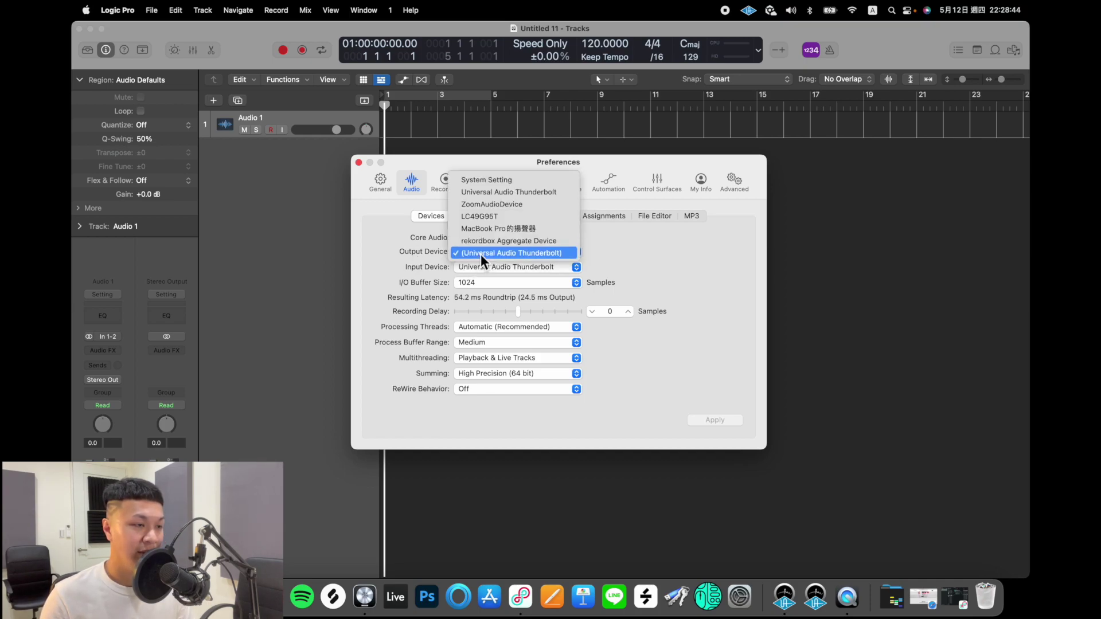
left_click(499, 194)
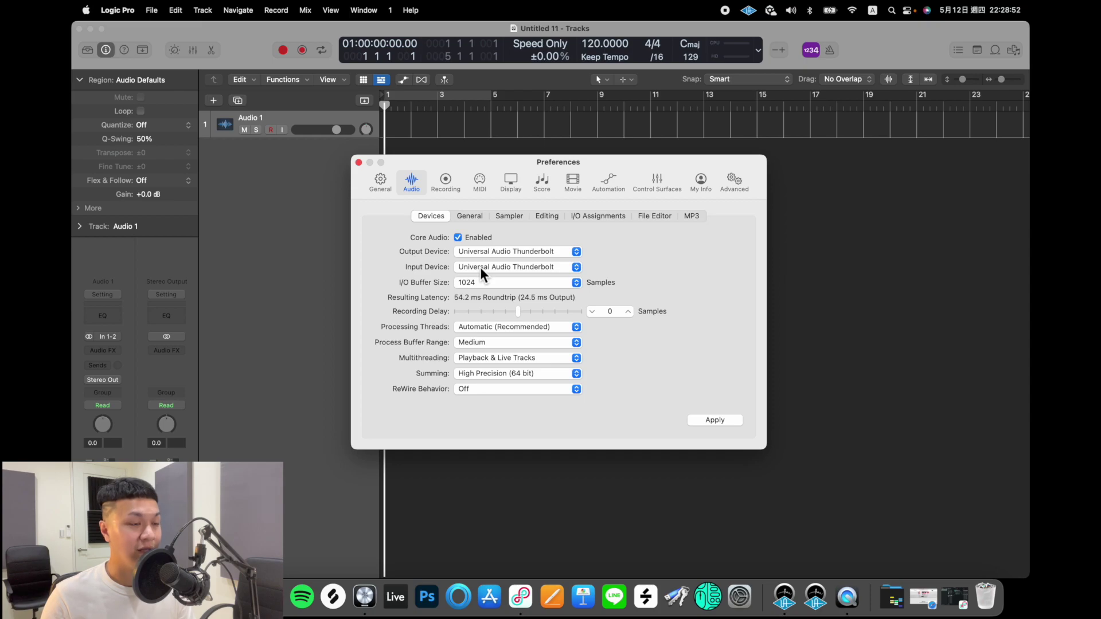
Step: Examine the available I/O Buffer Size values in the audio device preferences and keep 1024 samples selected
left_click(542, 284)
left_click(507, 285)
left_click(508, 283)
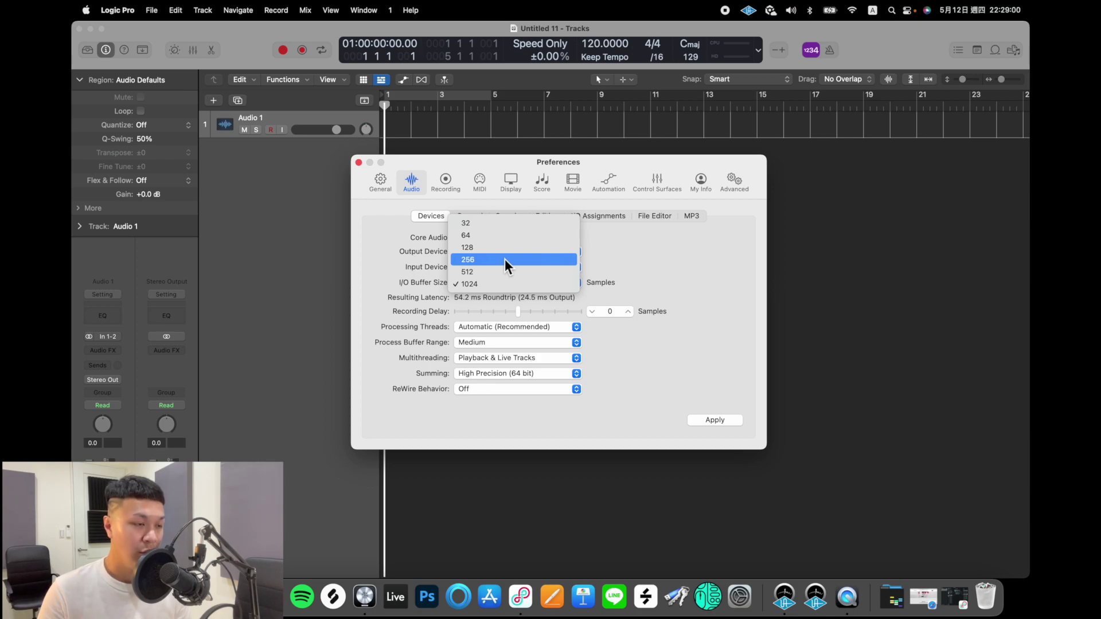
left_click(473, 283)
left_click(479, 284)
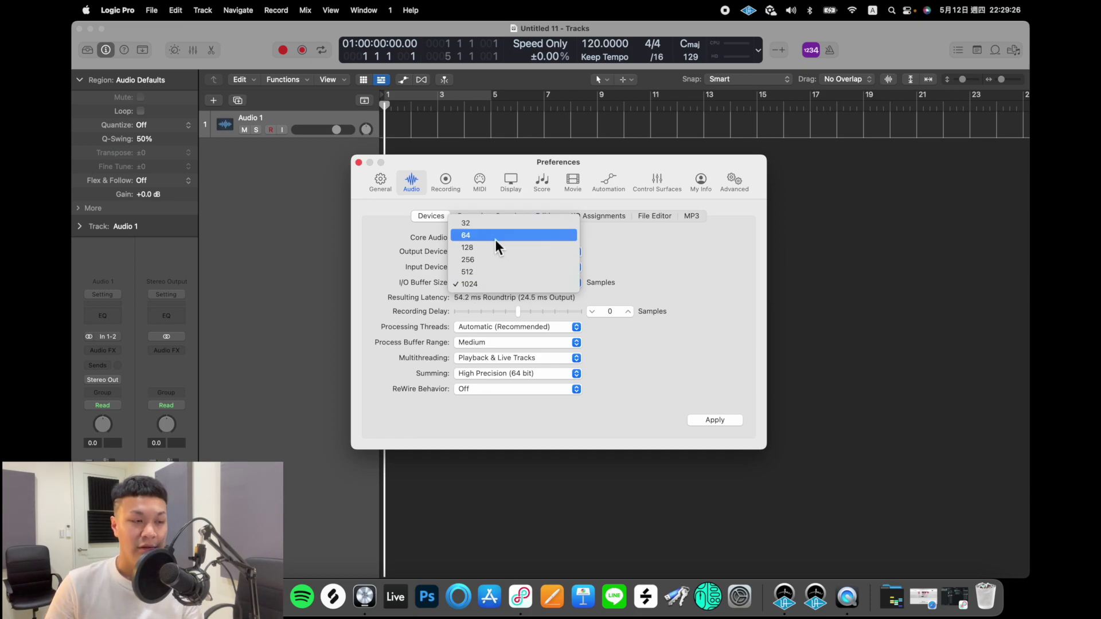
left_click(491, 282)
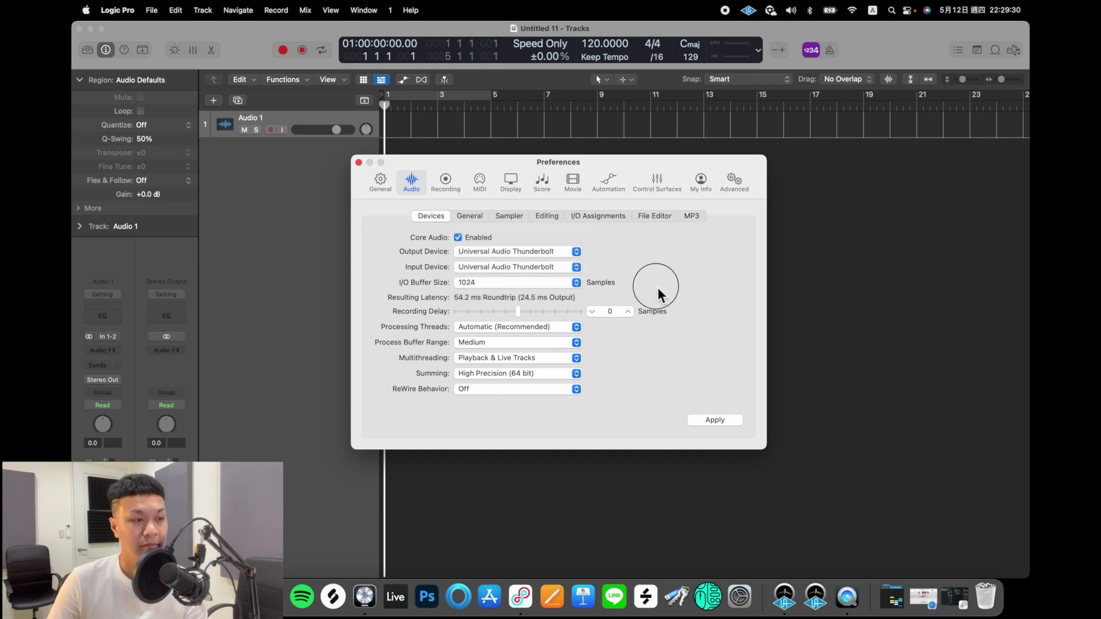
left_click(473, 283)
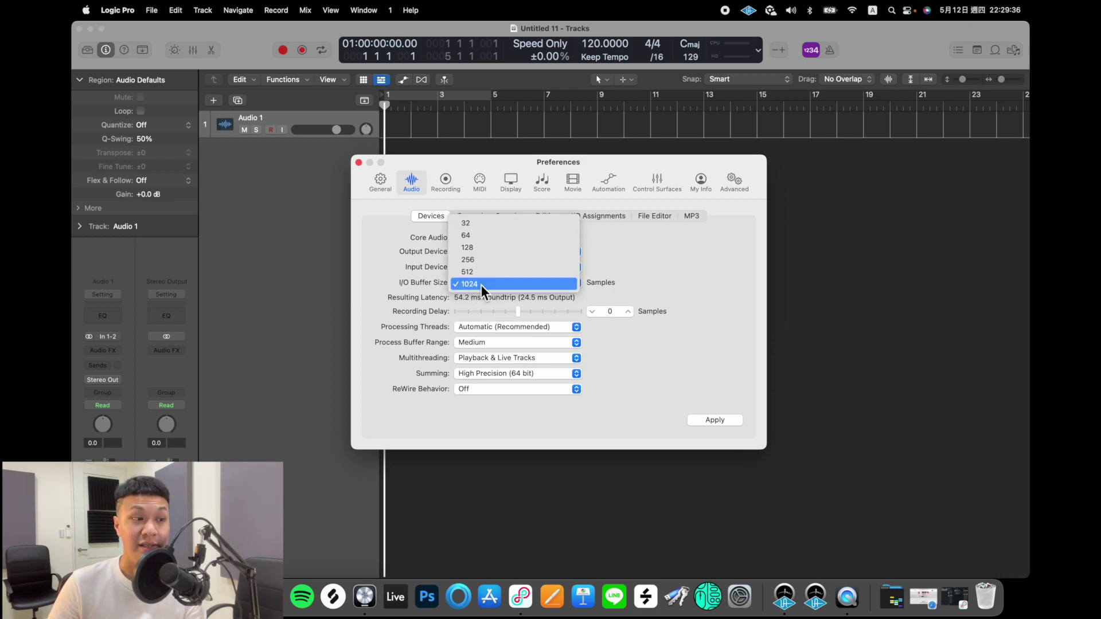
left_click(481, 284)
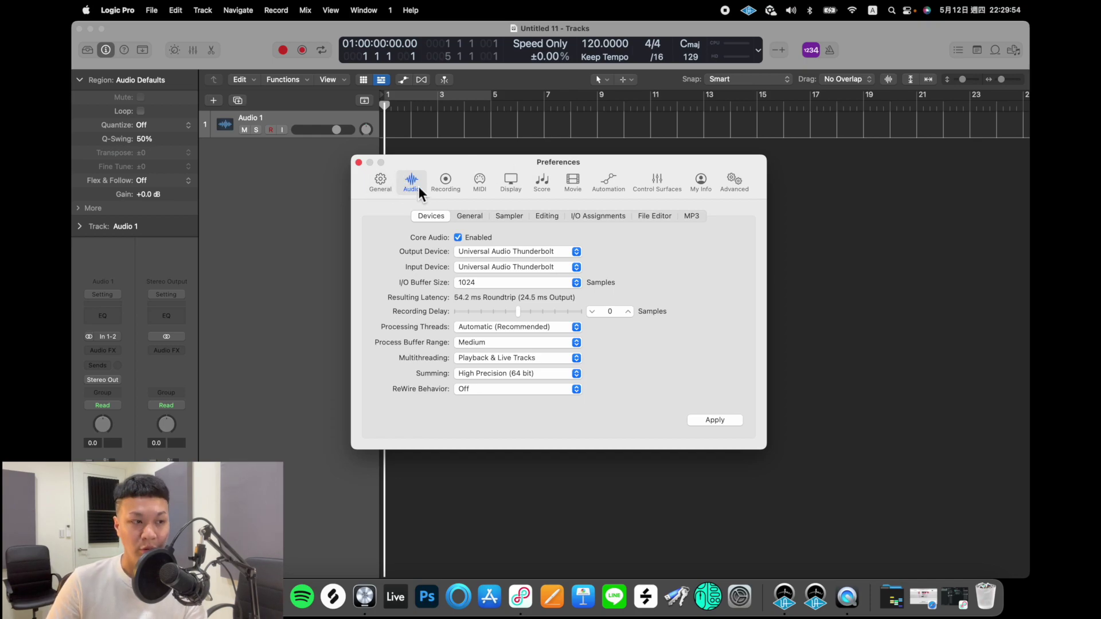
Step: Look through the General, Sampler, Editing, I/O Assignments, File Editor and MP3 pages of the Audio preferences
left_click(471, 218)
left_click(503, 217)
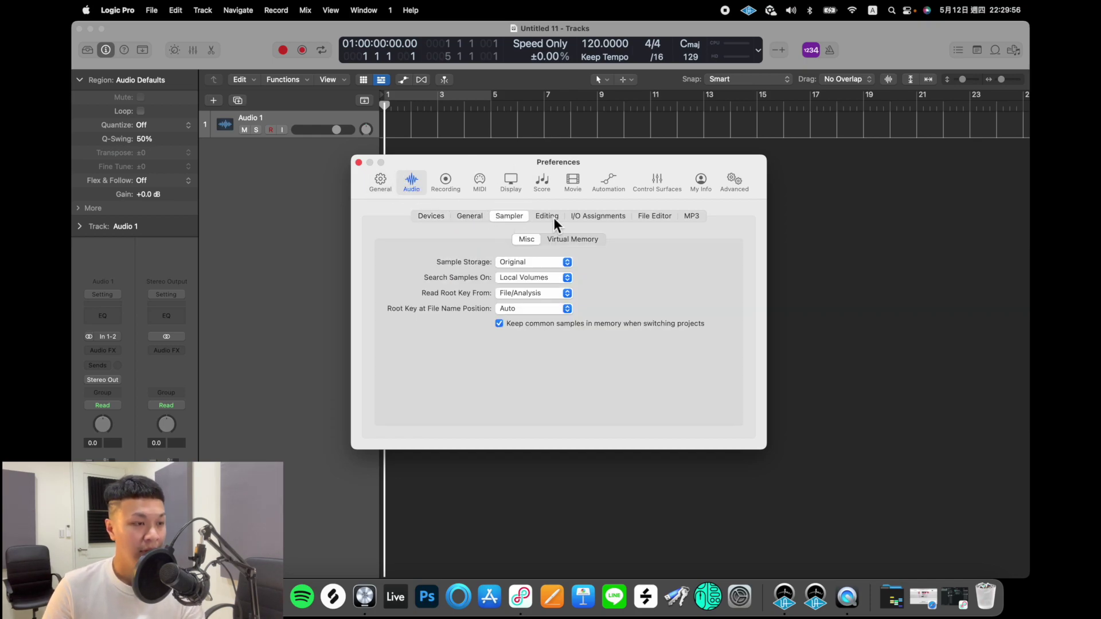
left_click(552, 216)
left_click(613, 217)
left_click(647, 218)
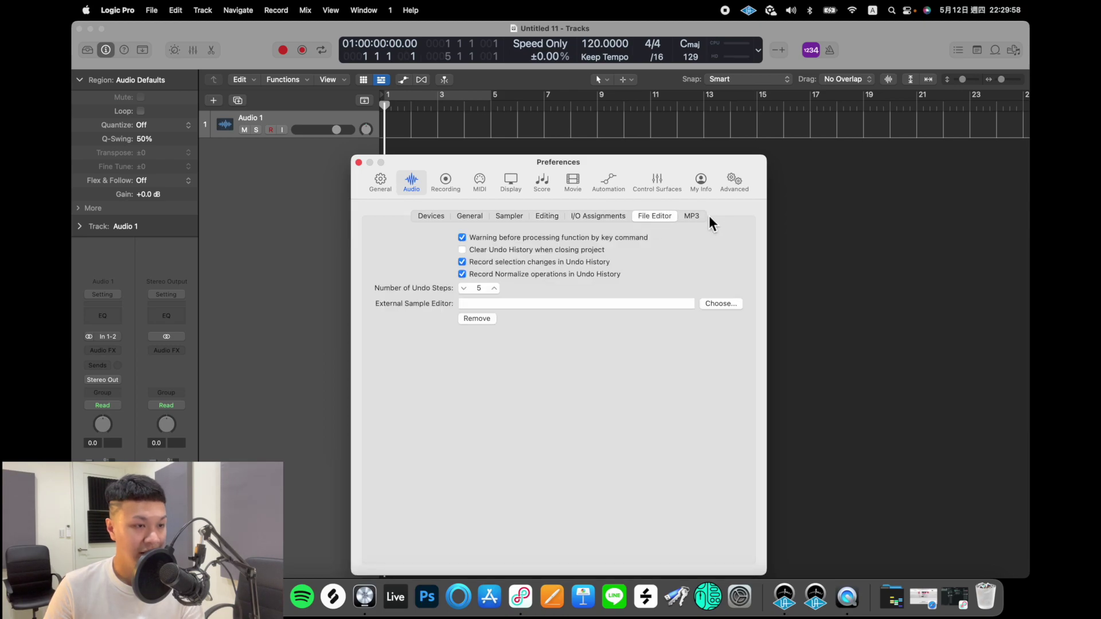
left_click(701, 218)
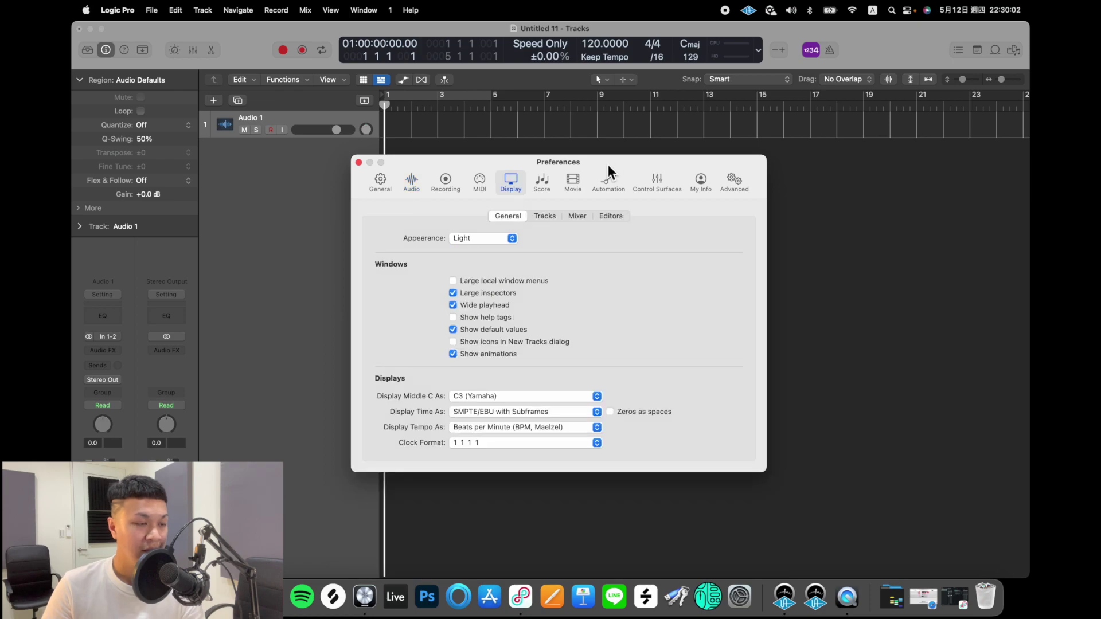
Step: Try the Dark appearance in the general Display preferences and return the Appearance setting to Light
left_click_drag(607, 164, 608, 156)
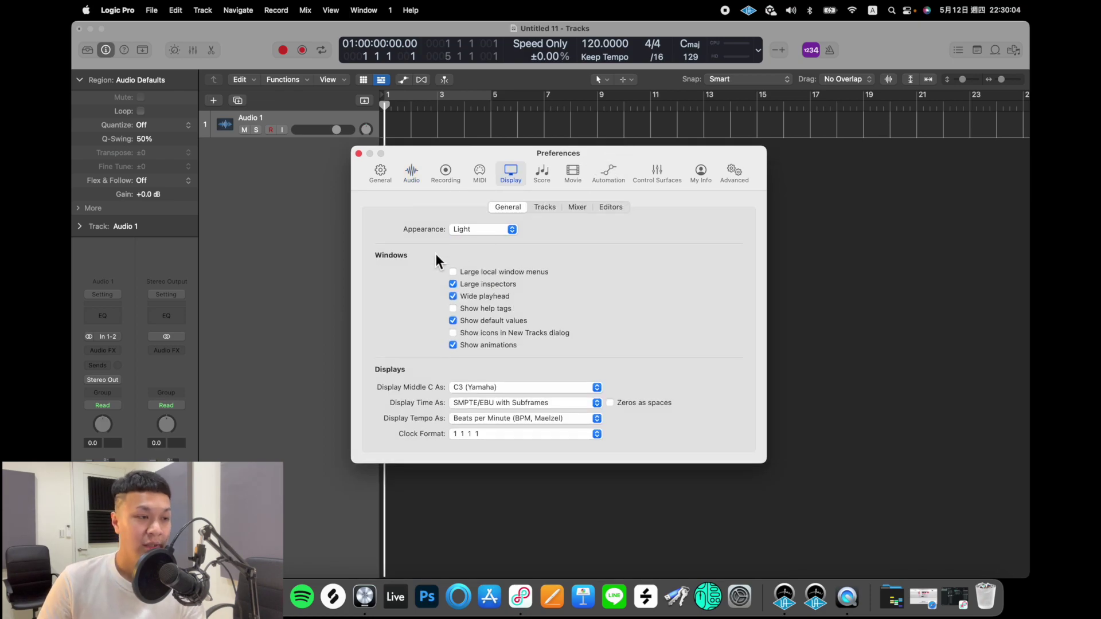
left_click(473, 230)
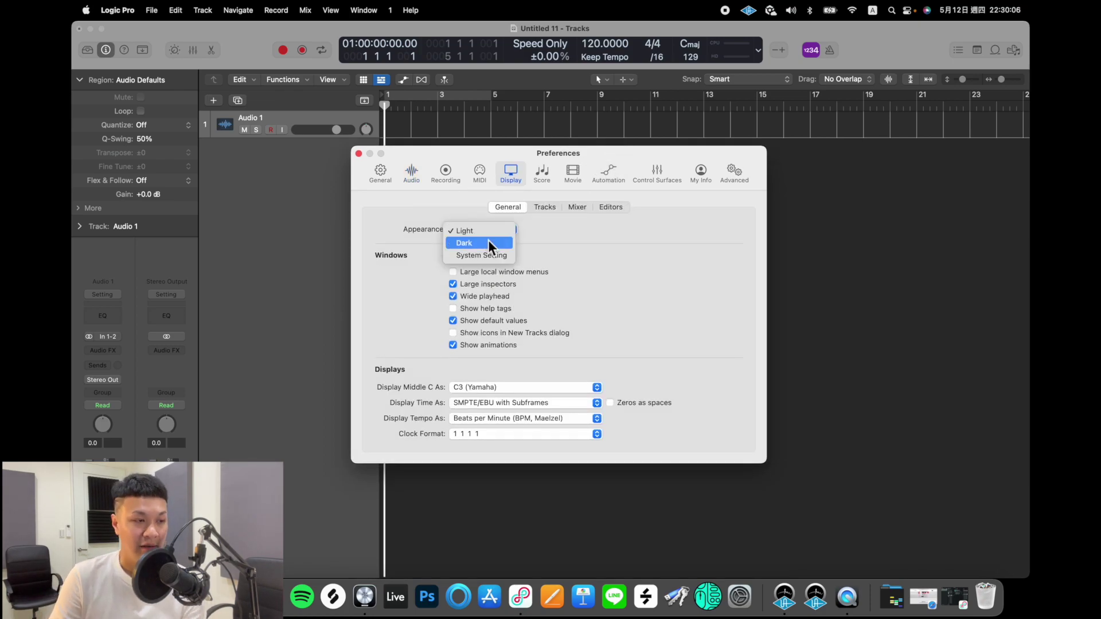
left_click(478, 231)
left_click(476, 229)
left_click(474, 244)
left_click(510, 231)
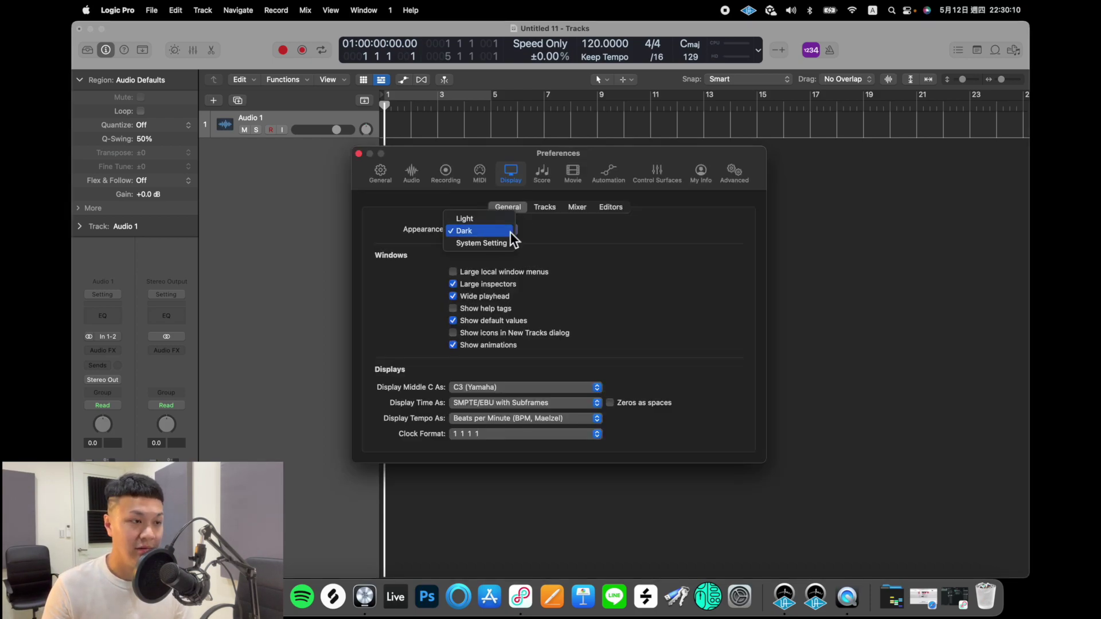
left_click(503, 219)
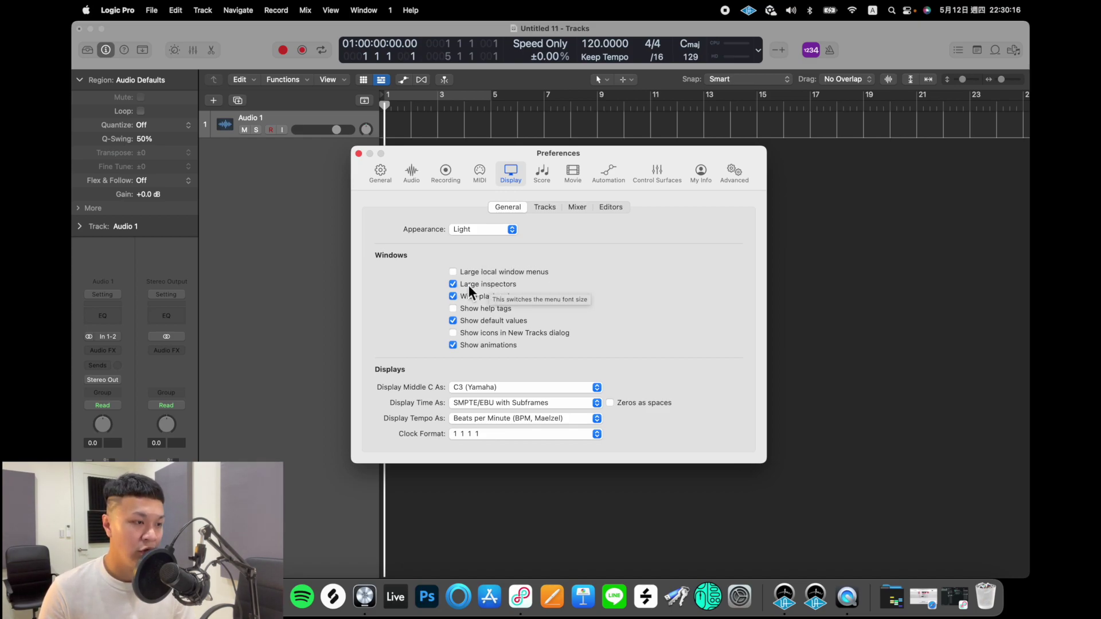
Step: Toggle the Large inspectors option off and on to compare inspector text sizes, leaving it enabled
left_click(453, 284)
left_click(453, 284)
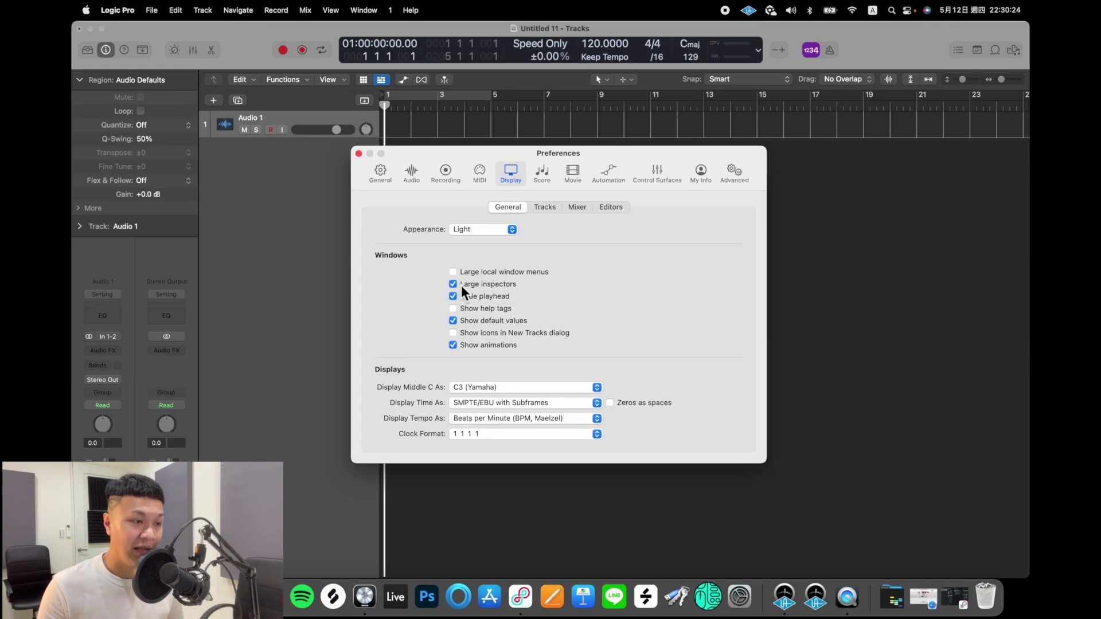
left_click(453, 284)
left_click(453, 284)
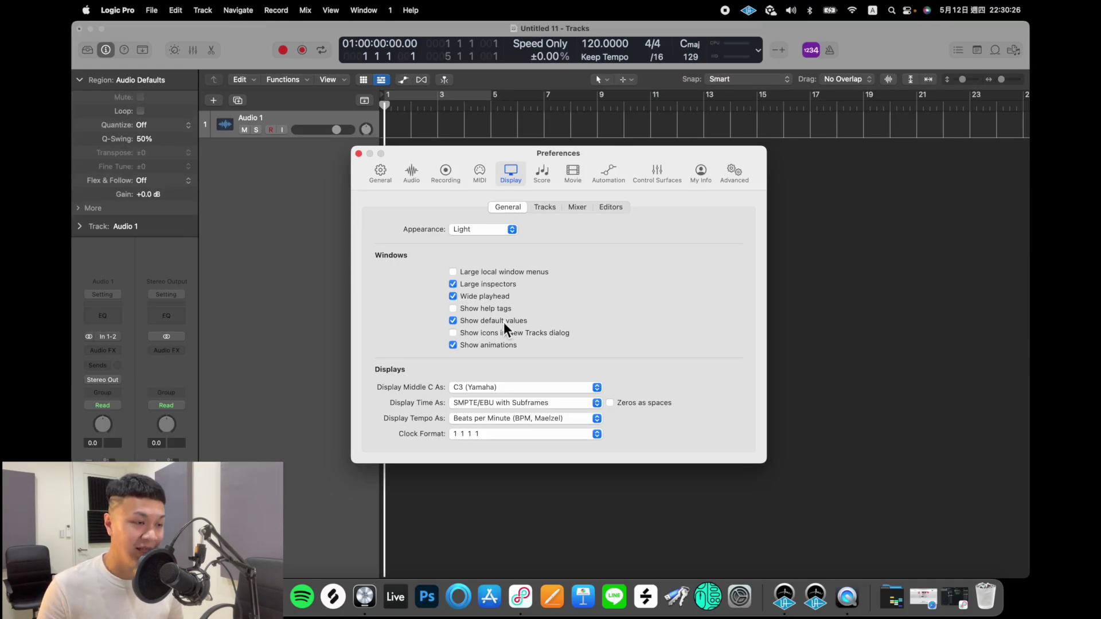
Step: Turn off Wide playhead, move the playhead to bar 6 to see the thin line, and re-enable the option
left_click(484, 297)
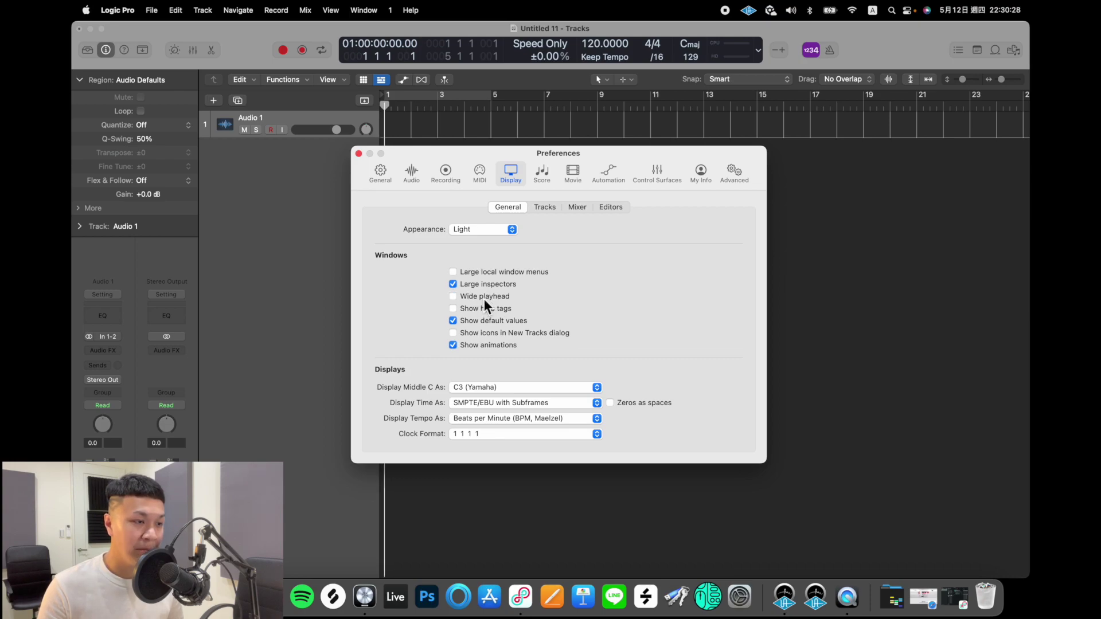
left_click_drag(456, 149, 450, 170)
left_click_drag(393, 114, 518, 112)
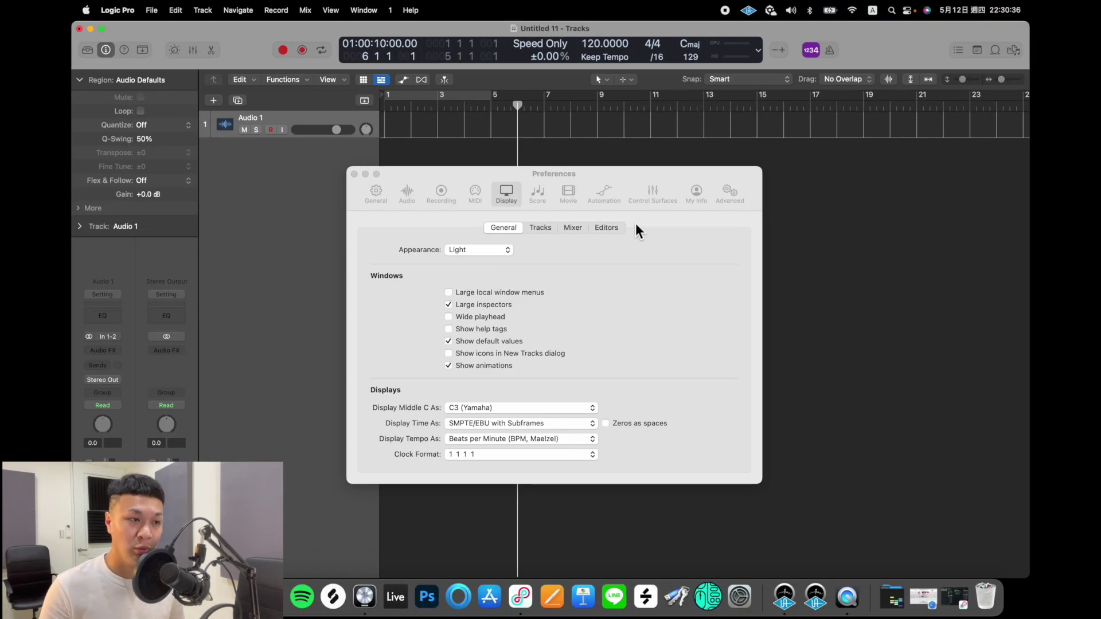
left_click_drag(603, 177, 602, 162)
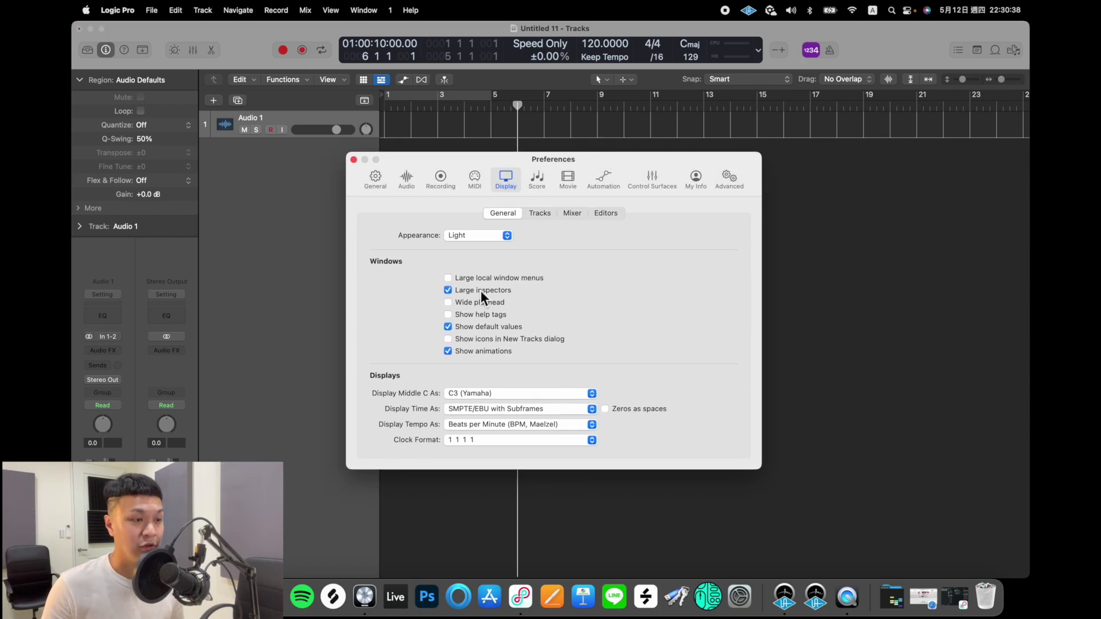
left_click(487, 304)
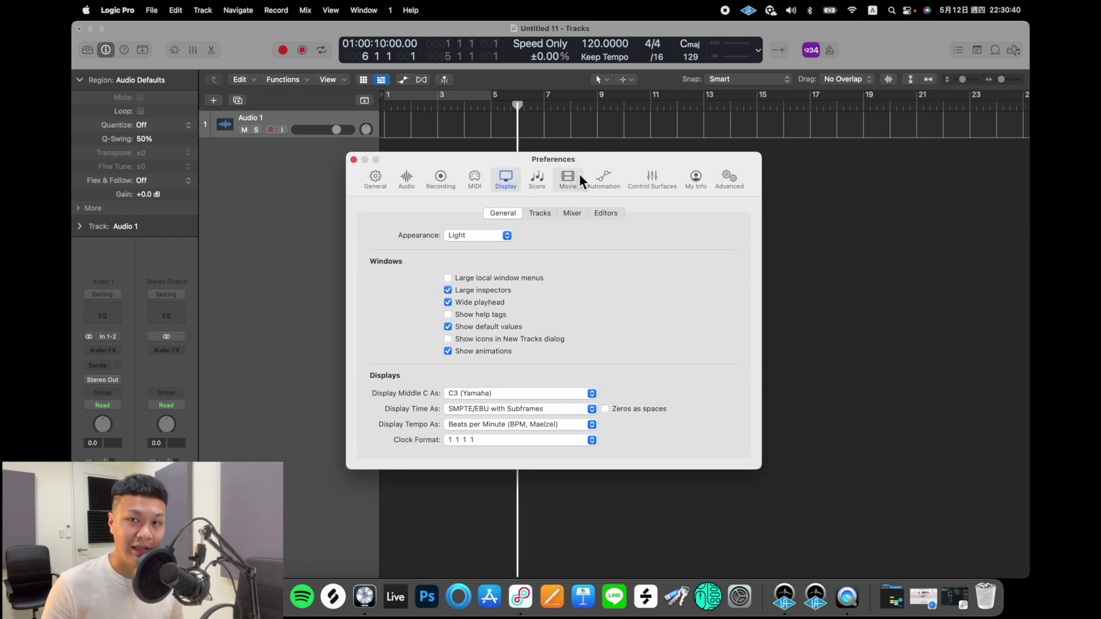
Step: Try out Show help tags and Show default values, checking the effect in the region inspector, and restore both options
left_click(480, 317)
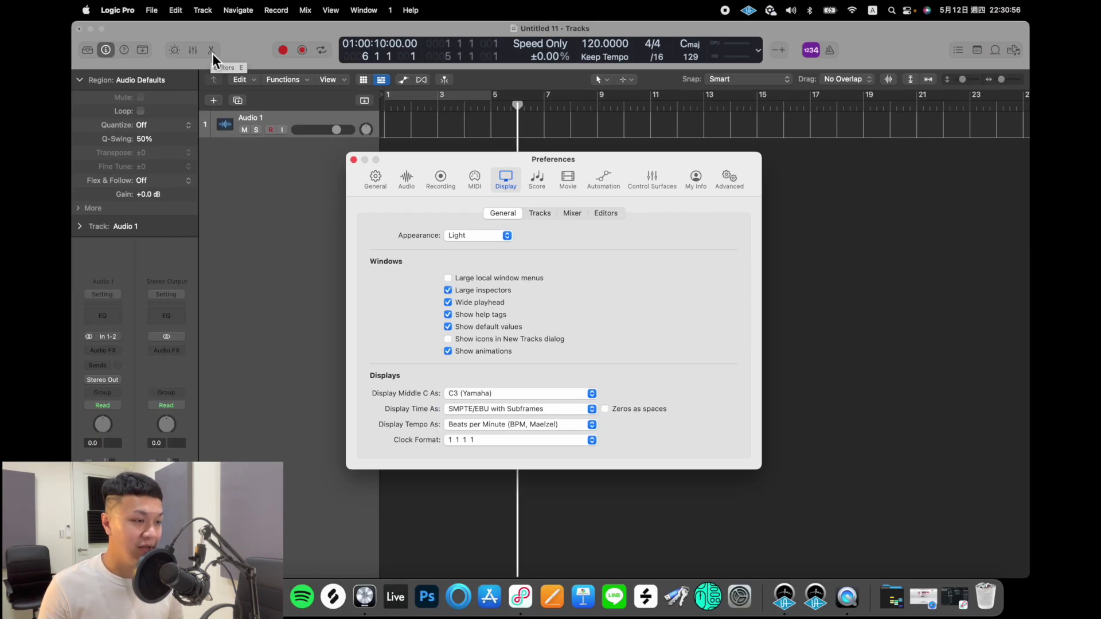
left_click(500, 319)
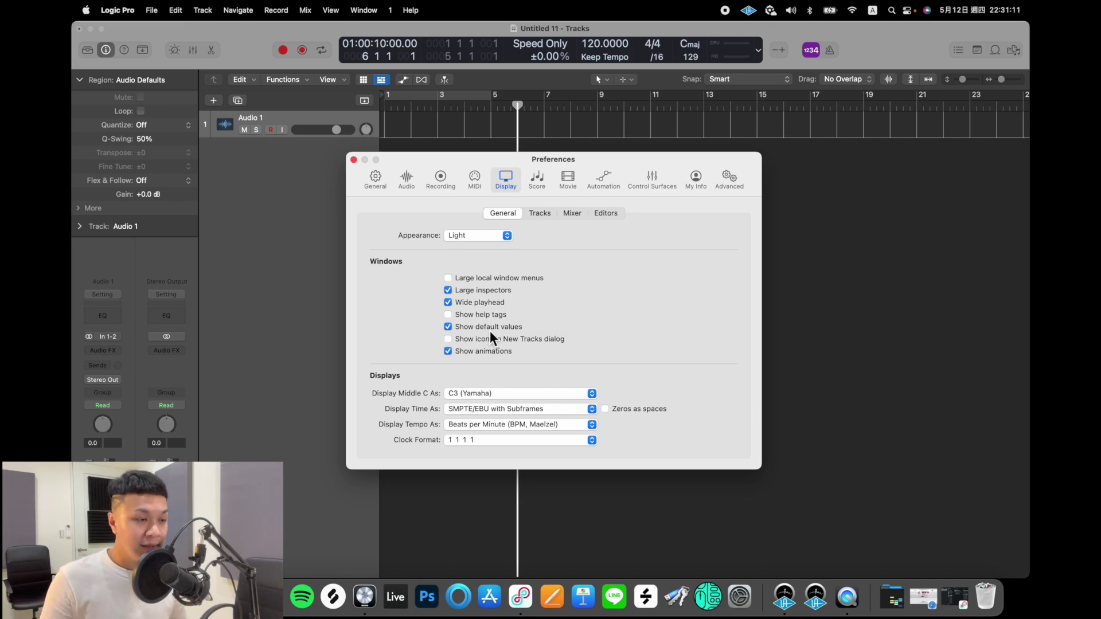
left_click(489, 328)
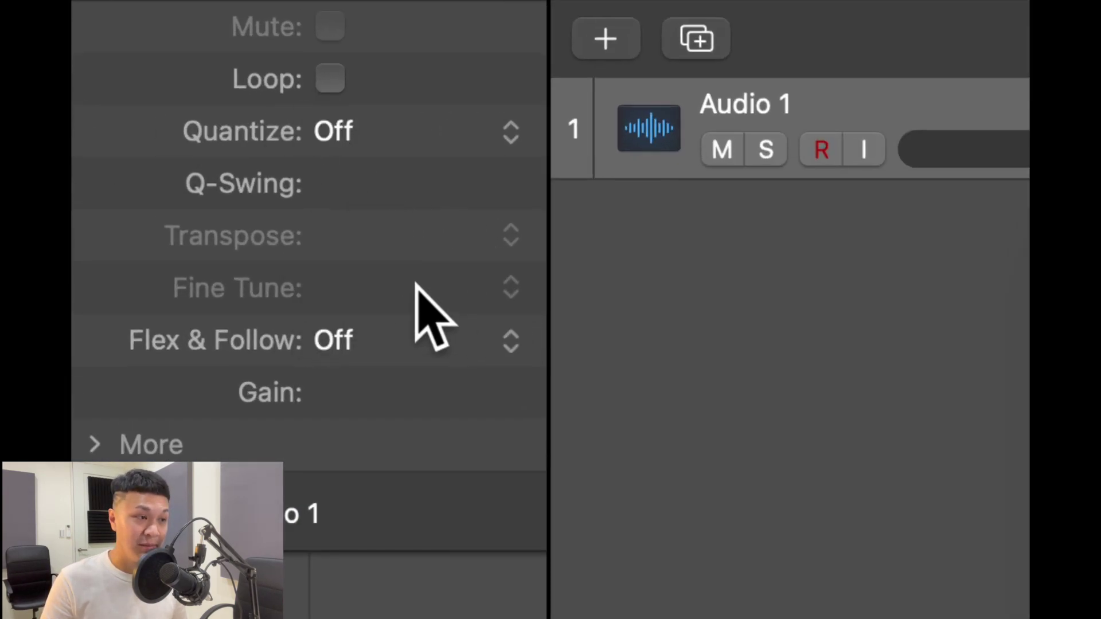
mouse_move(357, 189)
left_mouse_down()
mouse_move(357, 166)
mouse_move(357, 192)
left_mouse_up()
left_click(352, 188, "alt")
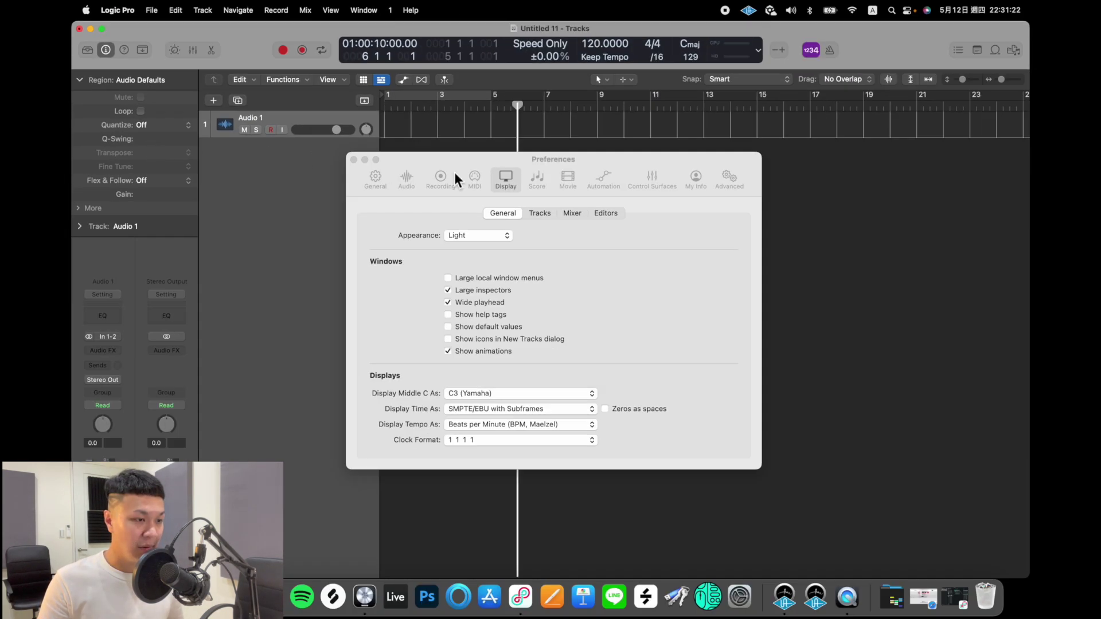
left_click(487, 326)
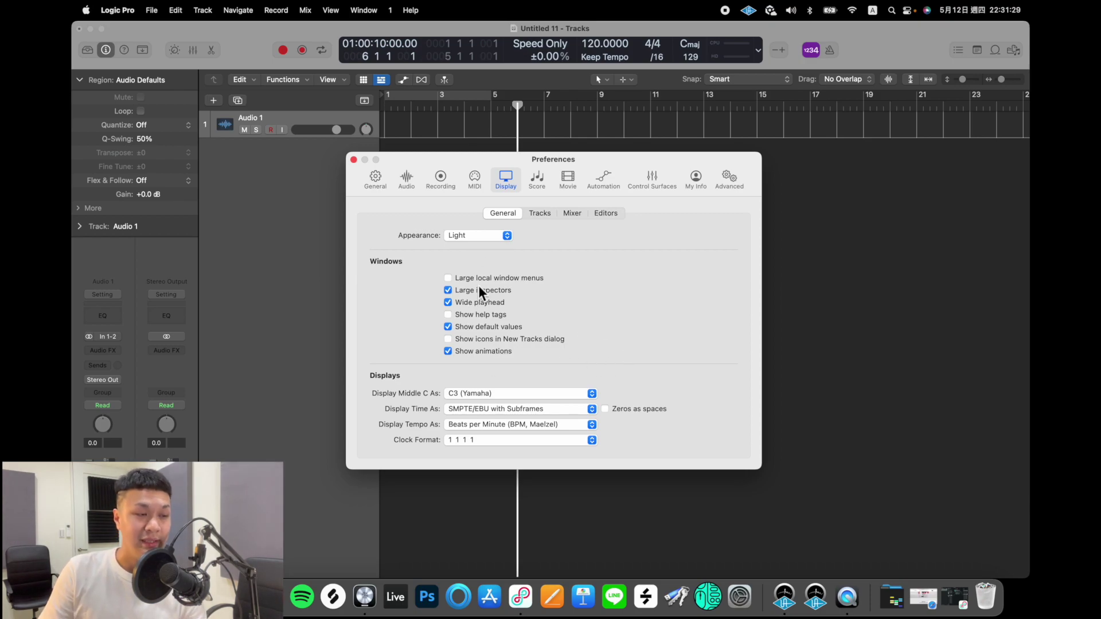
Step: In the Tracks display preferences, adjust the horizontal and vertical grid line brightness to slightly above the middle
left_click(539, 212)
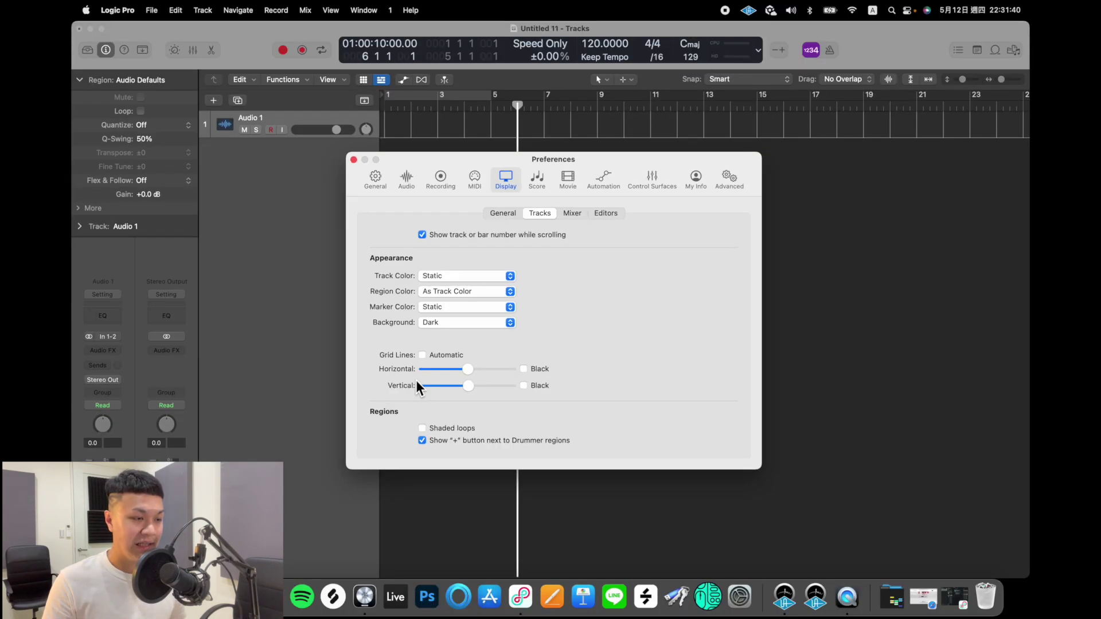
left_click_drag(465, 376, 441, 393)
left_click_drag(434, 391, 483, 376)
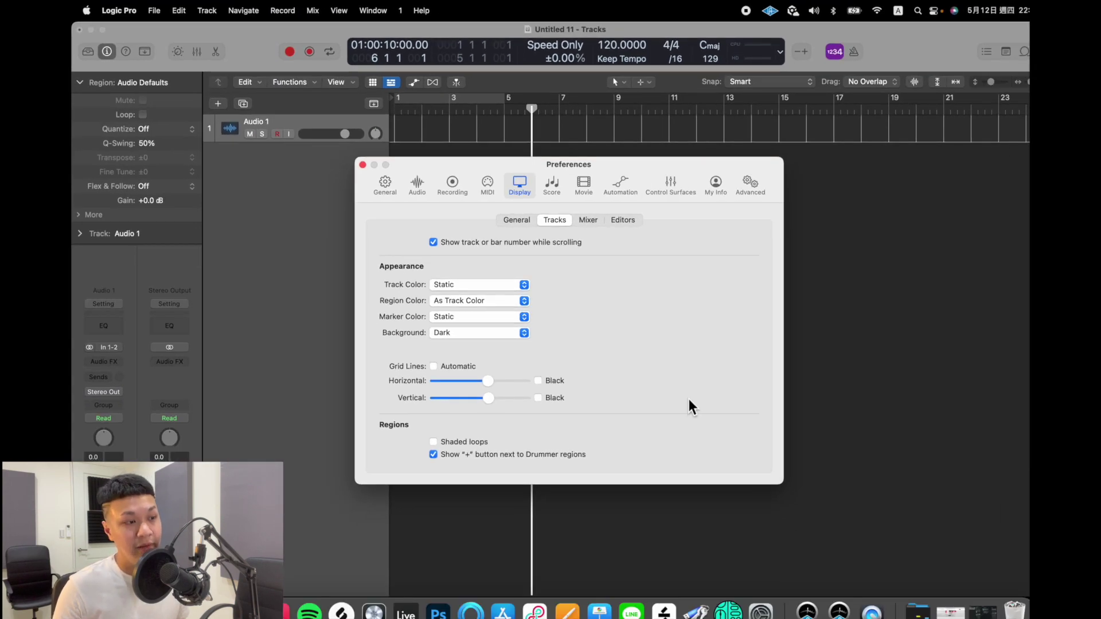
Step: View the Mixer and Editors display preferences and move the Preferences window clear of the first bars
left_click(588, 220)
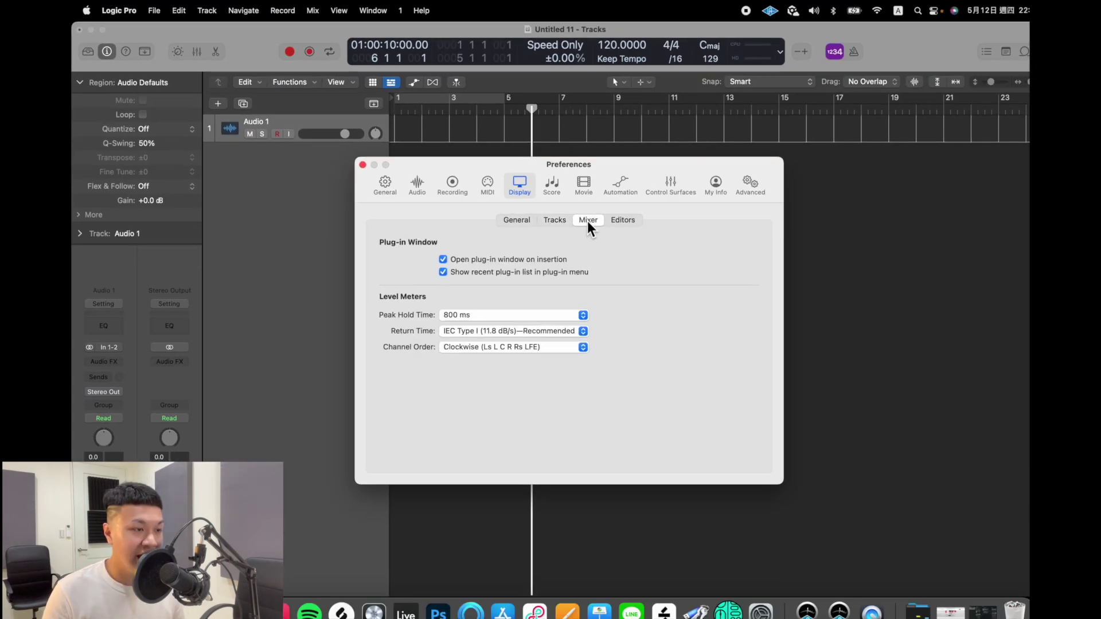
left_click(629, 223)
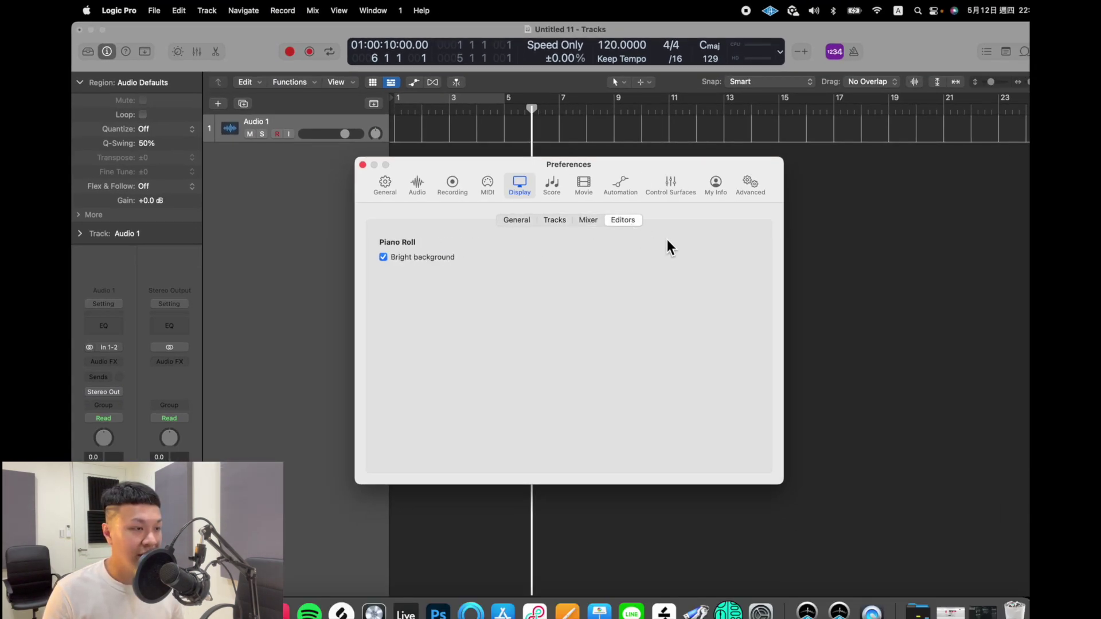
left_click_drag(615, 166, 765, 168)
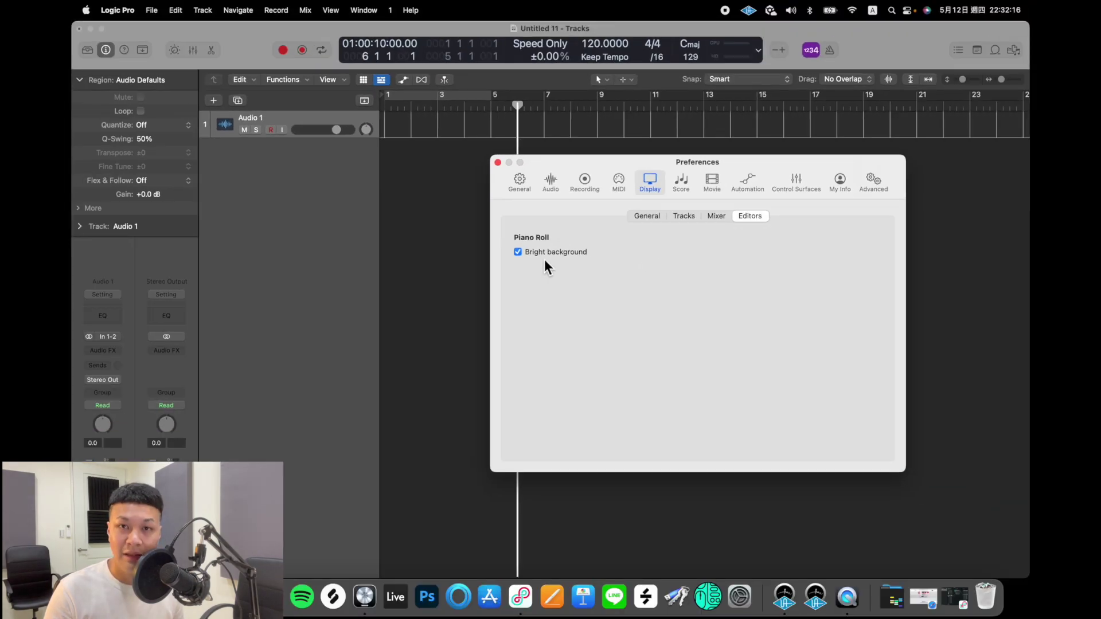
Step: Add a software instrument track below Audio 1 and create an empty MIDI region on it at bar 1
right_click(257, 166)
left_click(295, 185)
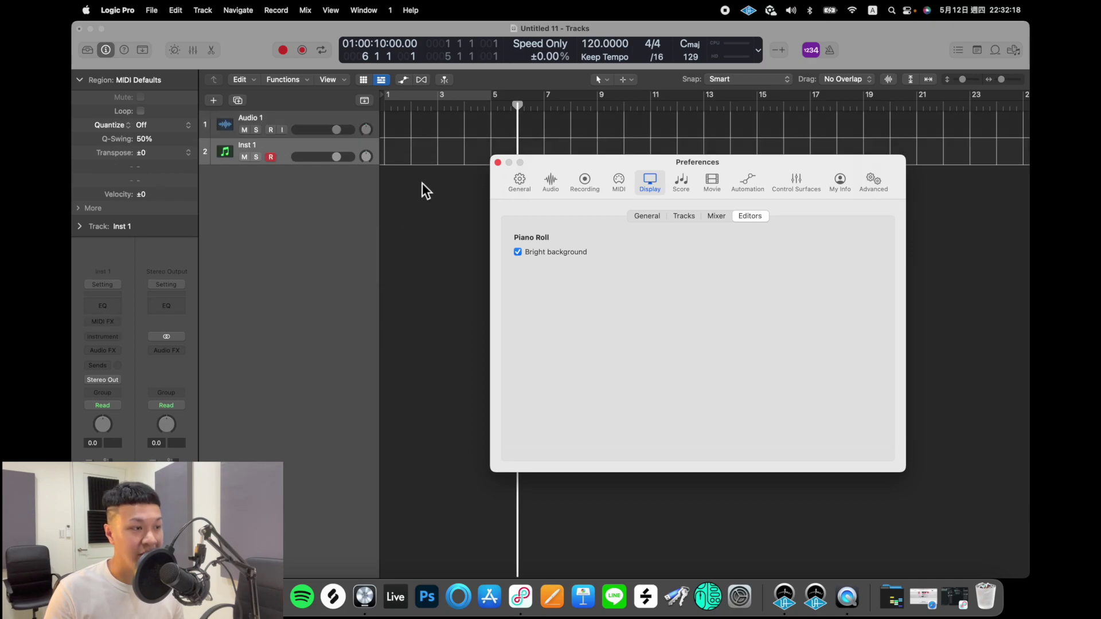
right_click(398, 155)
left_click(422, 161)
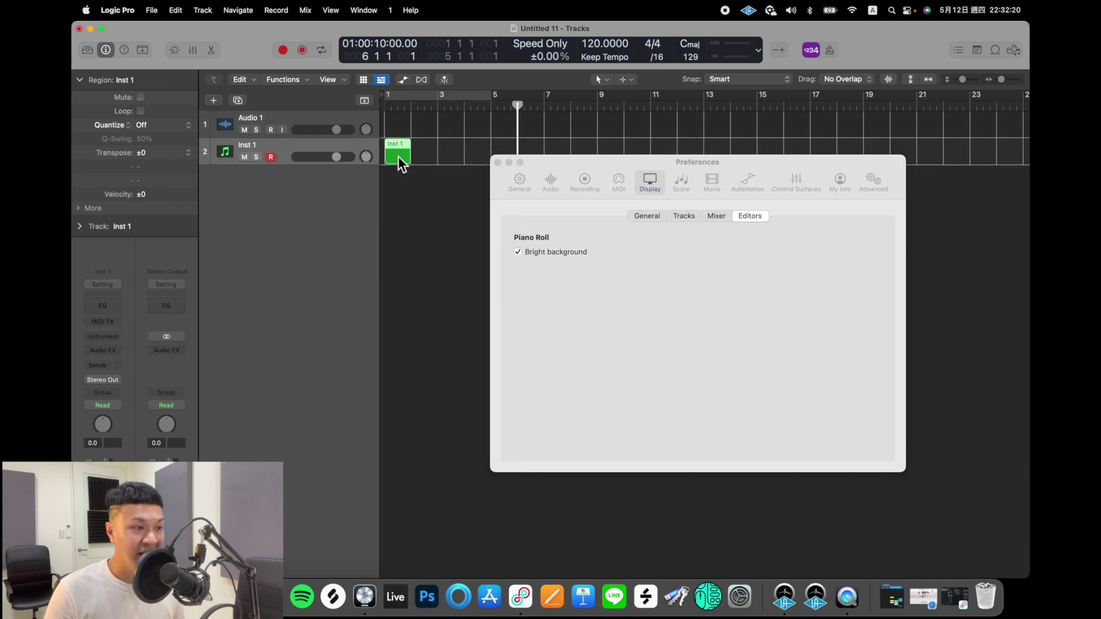
Step: Open the new MIDI region in the Piano Roll, enlarge the editor area, and move the Preferences window aside
double_click(398, 156)
left_click_drag(430, 329, 430, 223)
left_click_drag(763, 169, 865, 203)
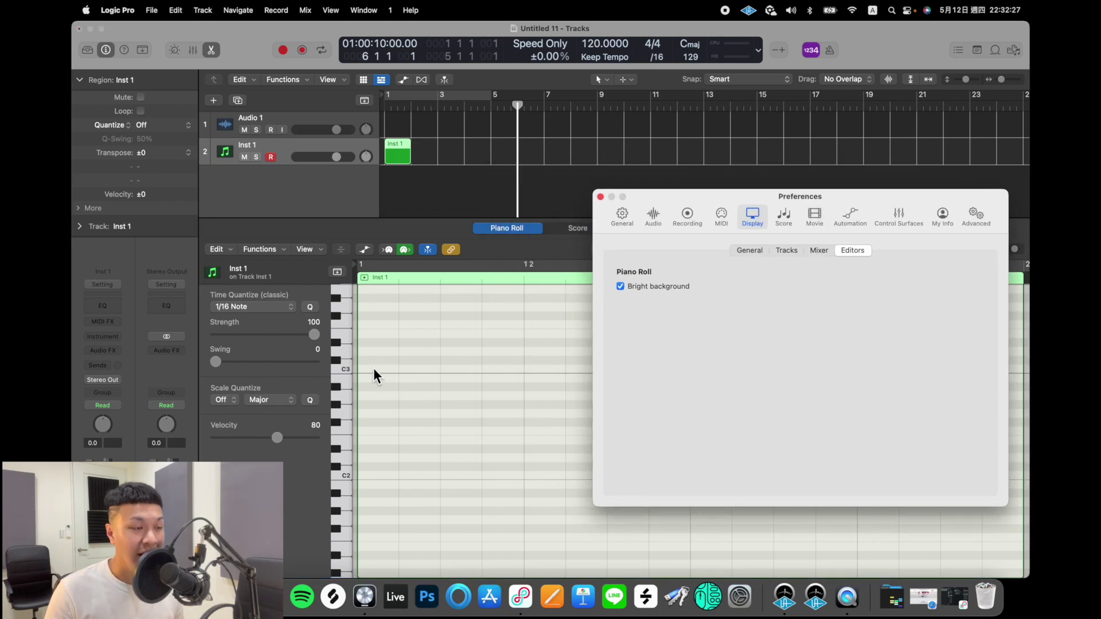
Step: Toggle the Piano Roll's Bright background off and on to compare both looks, leaving it enabled
left_click(623, 286)
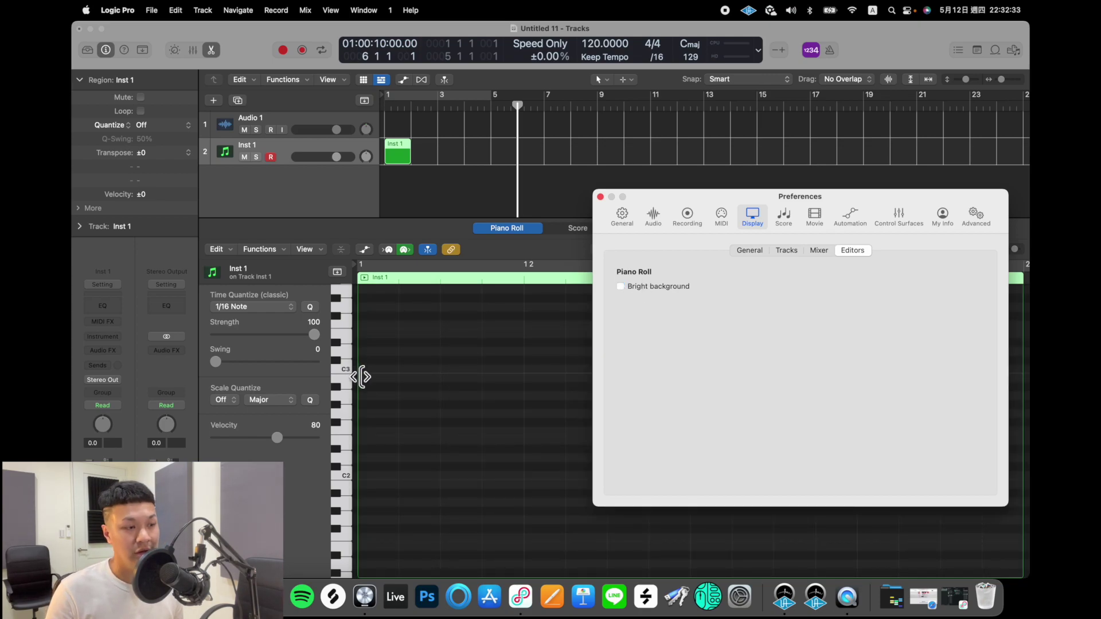
left_click(620, 287)
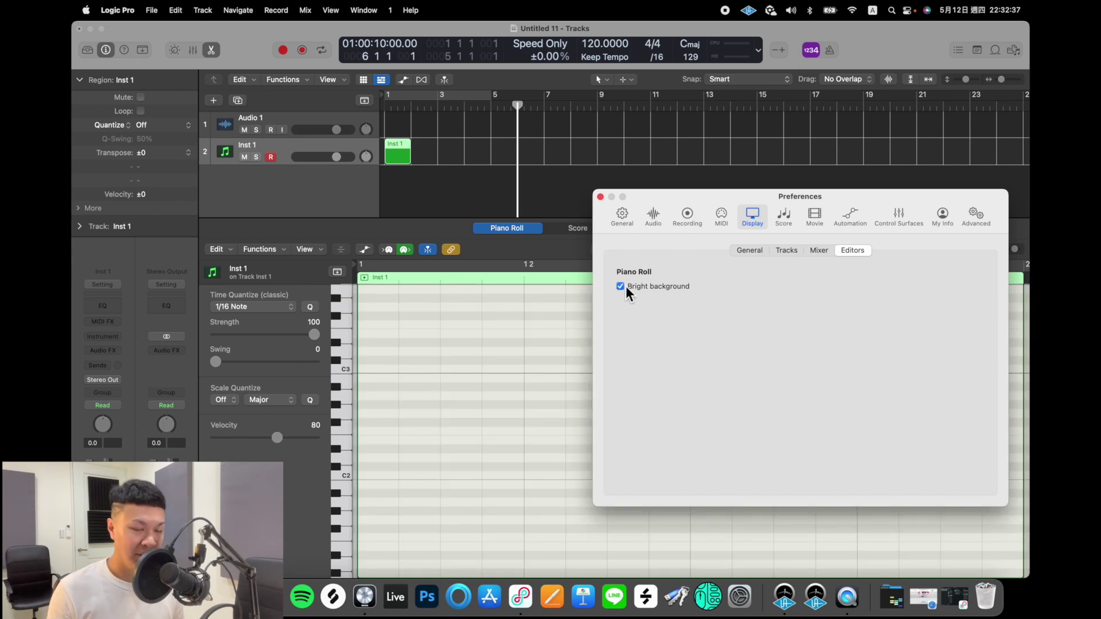